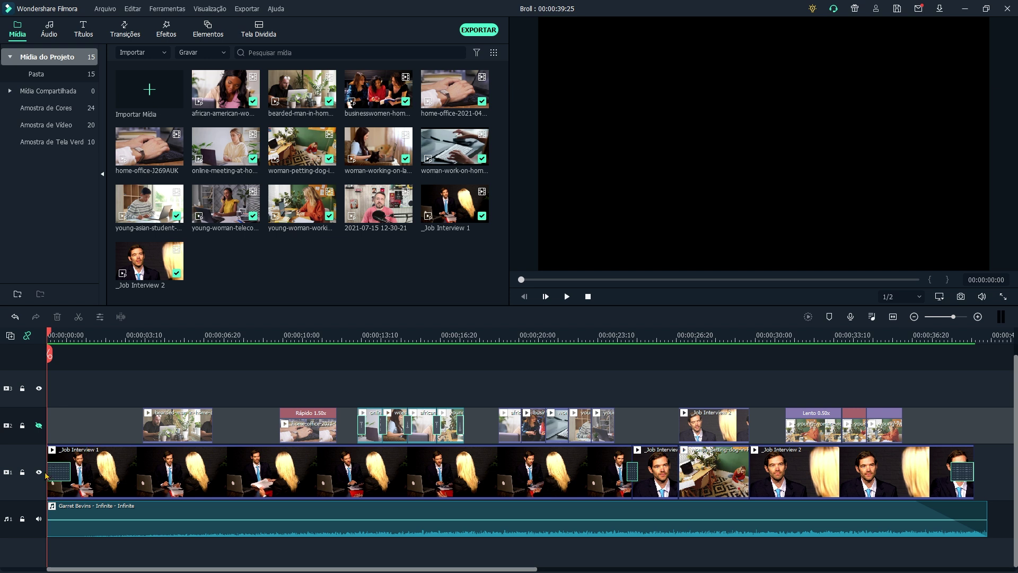
Compare the interview sequence with and without the B-roll by toggling video track 2's visibility and scrubbing the timeline over the cutaways
left_click(75, 335)
left_click_drag(76, 337, 388, 414)
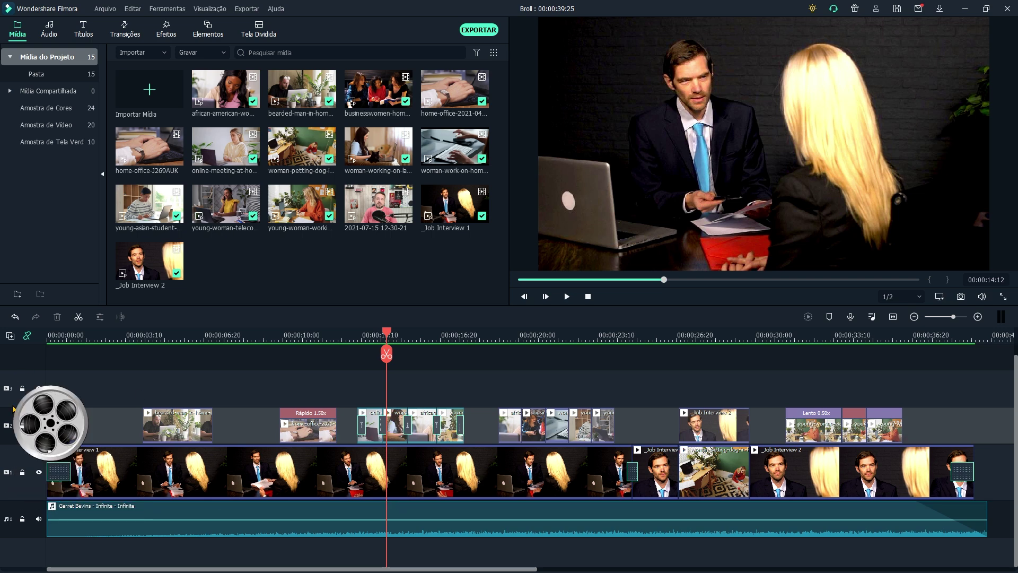
left_click(172, 335)
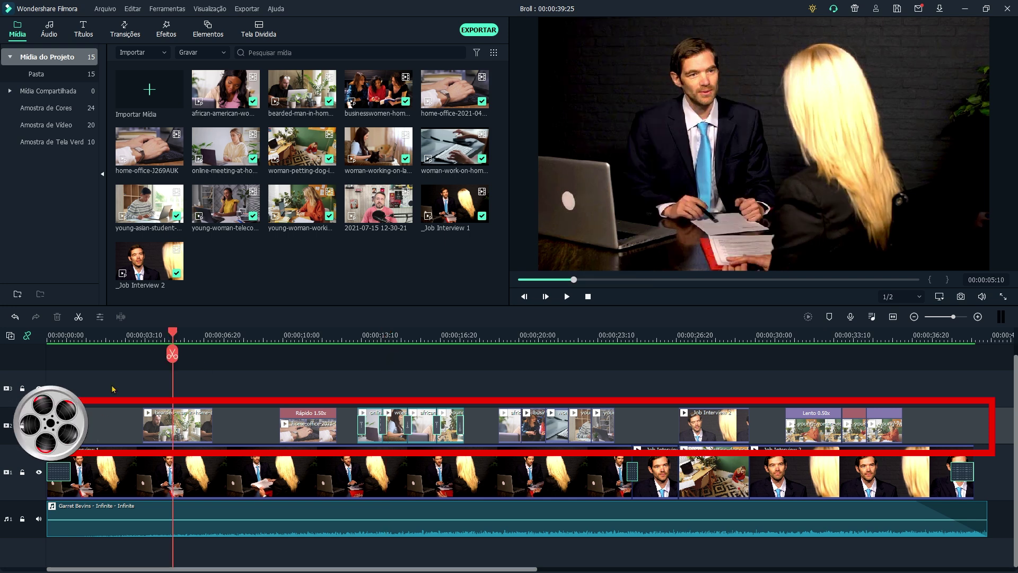
mouse_move(173, 339)
left_mouse_down()
mouse_move(157, 339)
mouse_move(195, 343)
mouse_move(155, 341)
left_mouse_up()
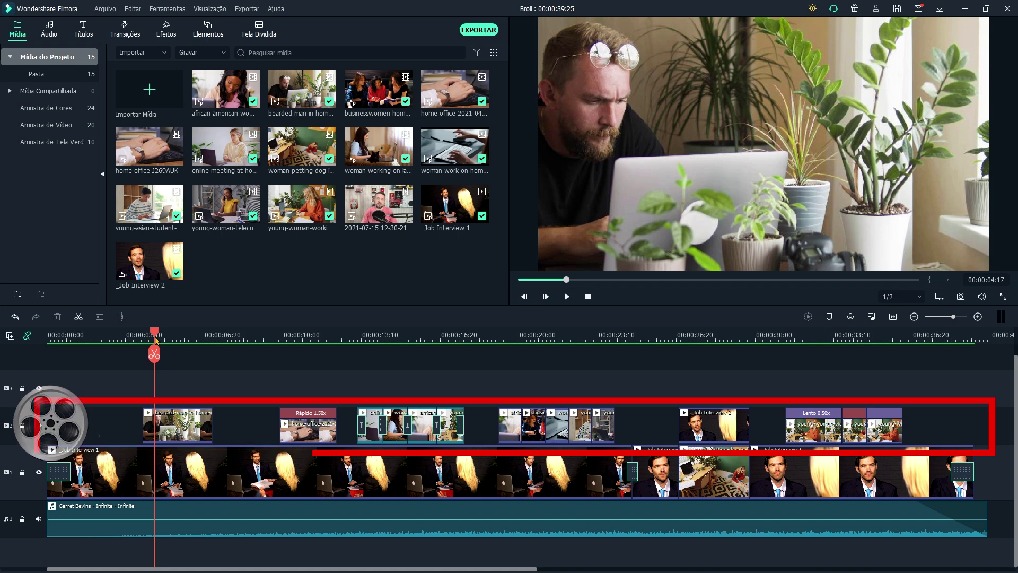
left_click(39, 425)
left_click_drag(155, 337, 239, 383)
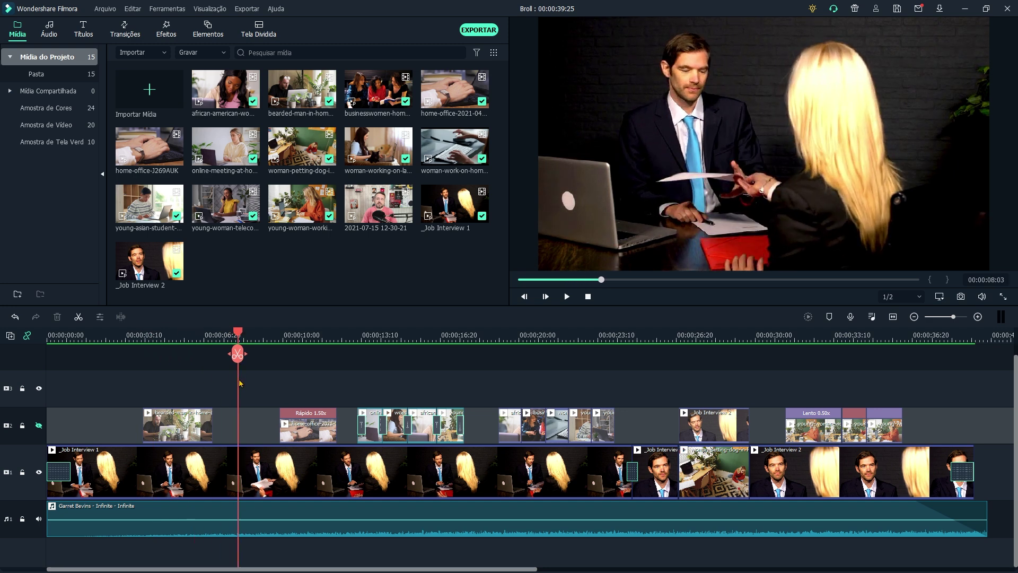
left_click_drag(240, 383, 145, 421)
left_click(39, 425)
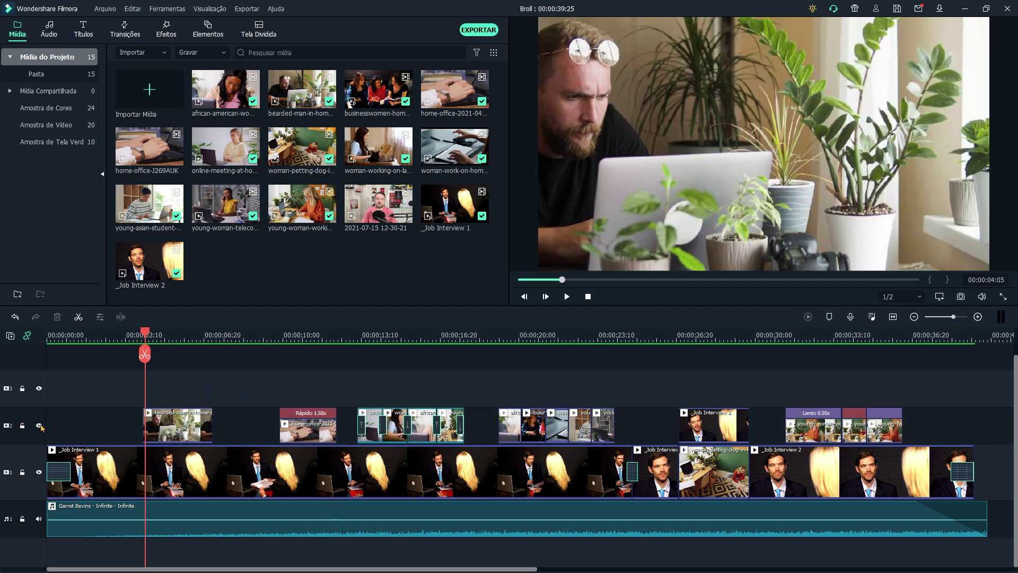
left_click_drag(146, 333, 197, 347)
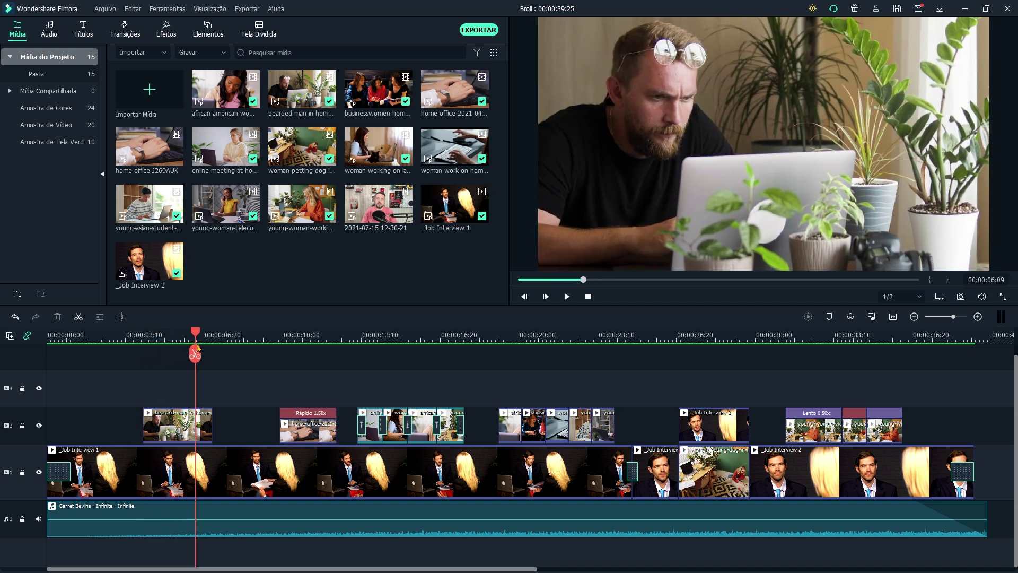
left_click_drag(197, 335, 330, 362)
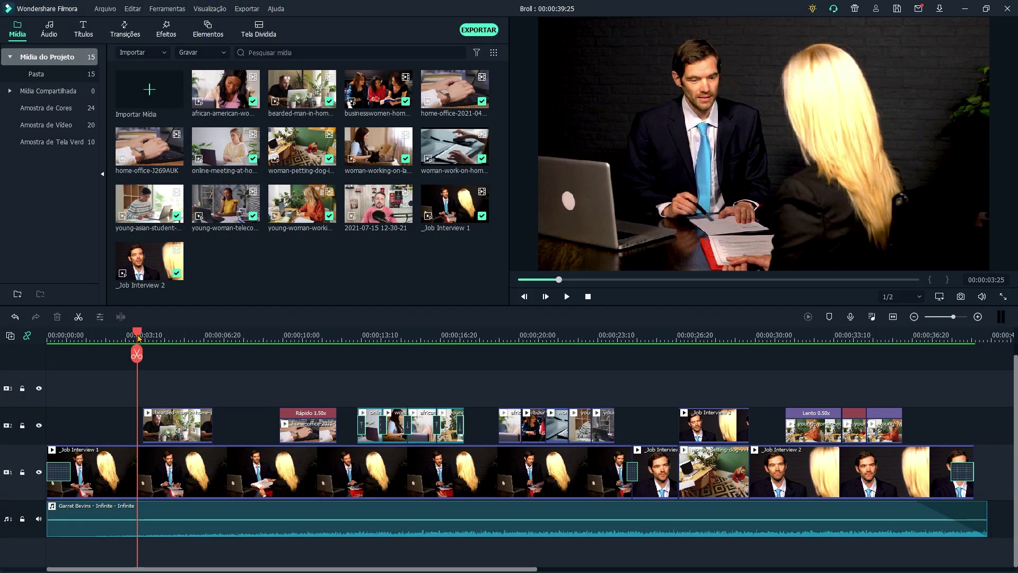
left_click_drag(138, 338, 100, 369)
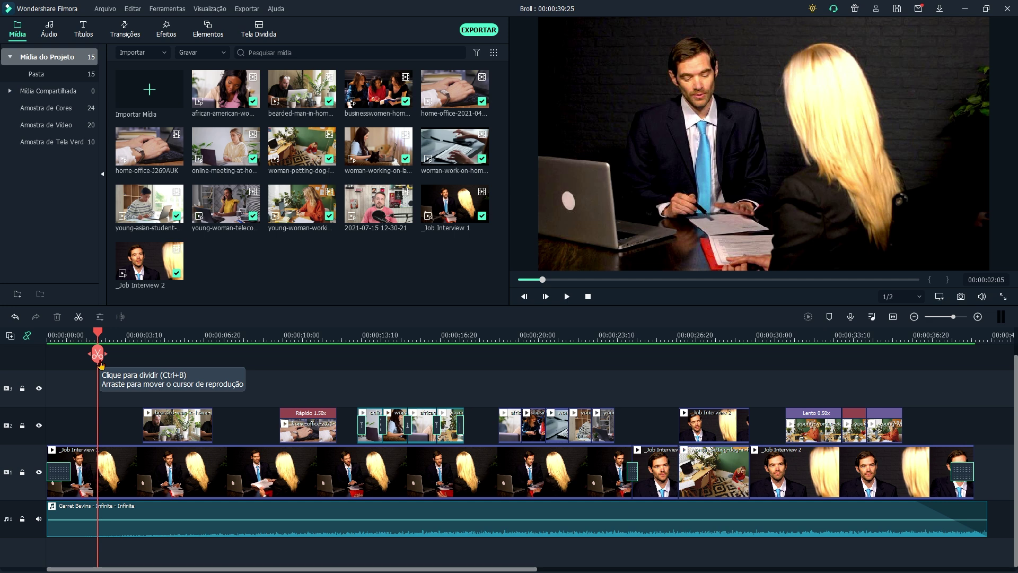
Delete the existing bearded-man clip from video track 2
left_click(195, 431)
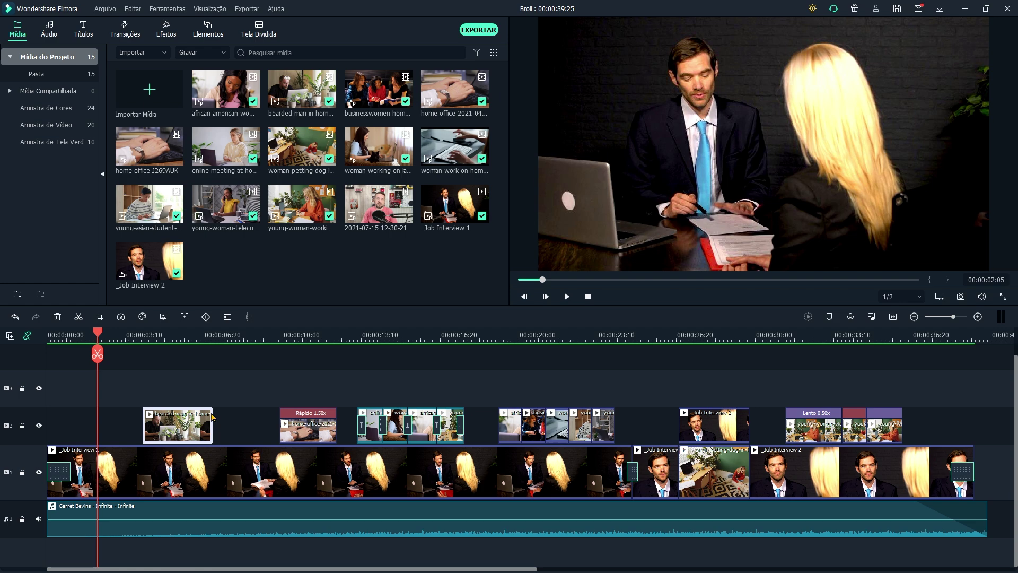
left_click(232, 398)
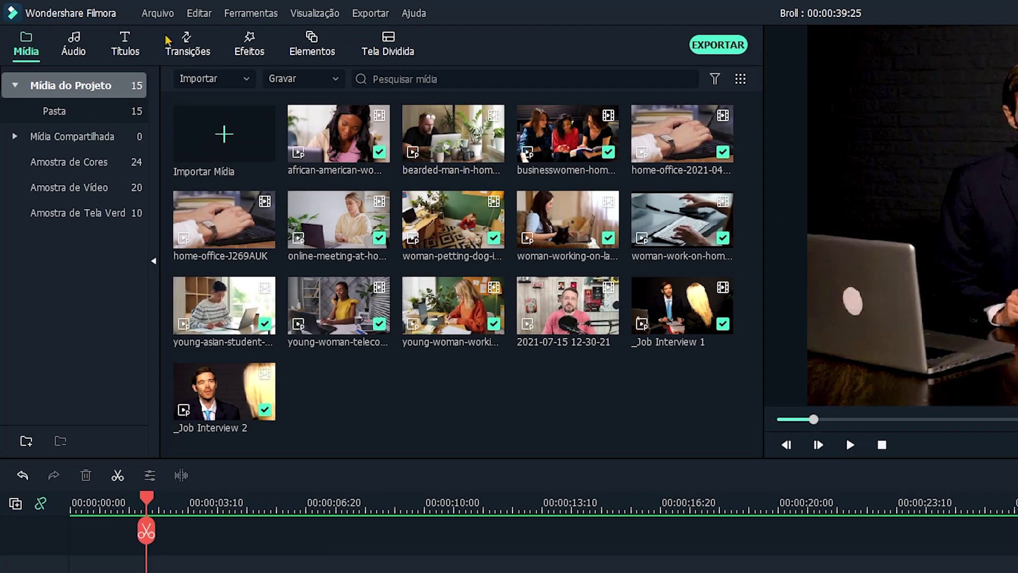
left_click(80, 85)
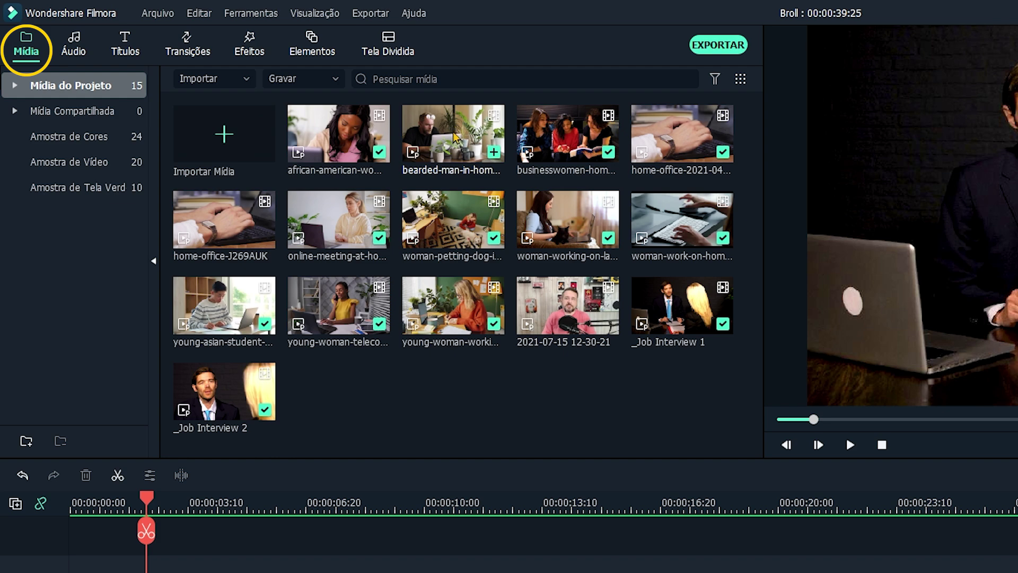
Add the bearded-man-in-home clip above the interview, cut it down to about 3 seconds and place it on video track 2
left_click_drag(454, 138, 190, 570)
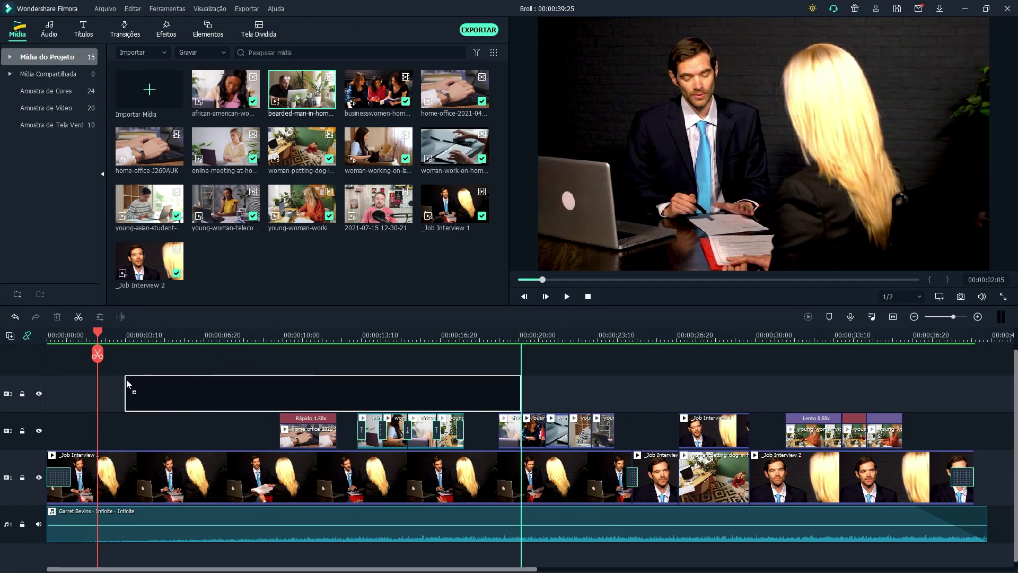
left_click_drag(126, 380, 311, 353)
left_click(236, 354)
left_click(311, 354)
left_click(398, 392)
left_click(159, 392, "ctrl")
key("Delete")
left_click_drag(273, 392, 165, 429)
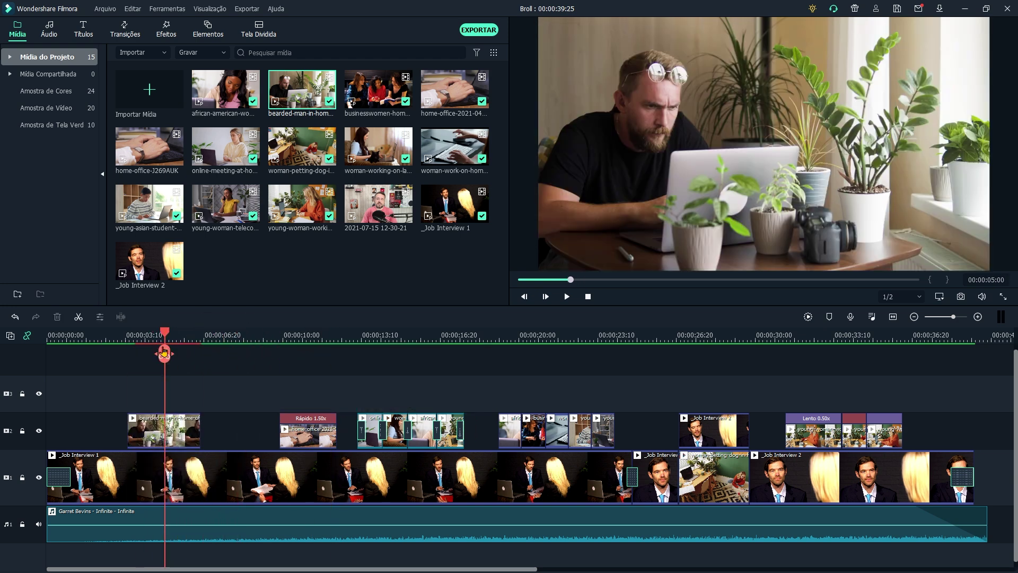
Start a pan and zoom on the bearded-man clip with a 2846 × 1601 start frame around the man and laptop
left_click(155, 429)
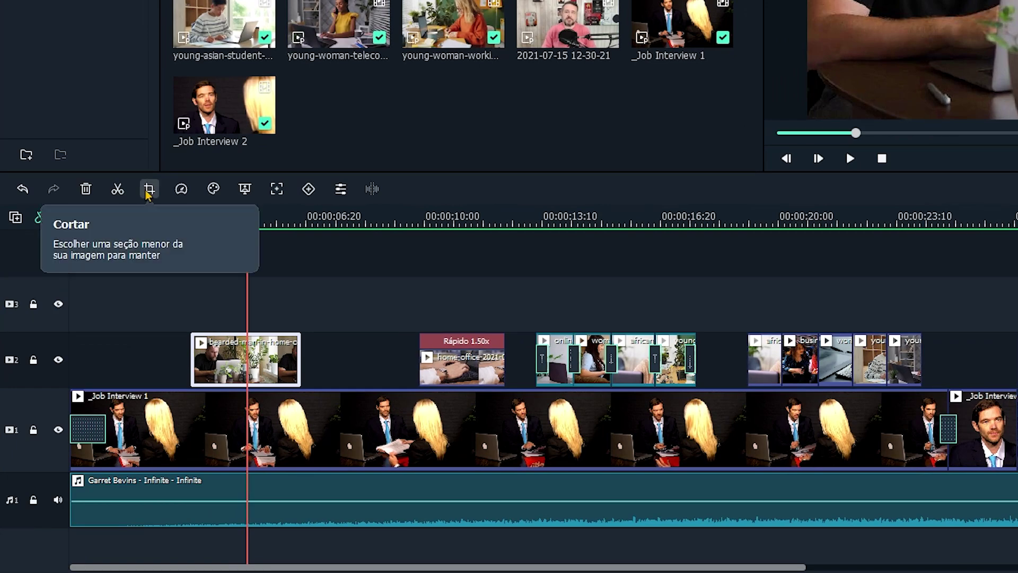
left_click(148, 191)
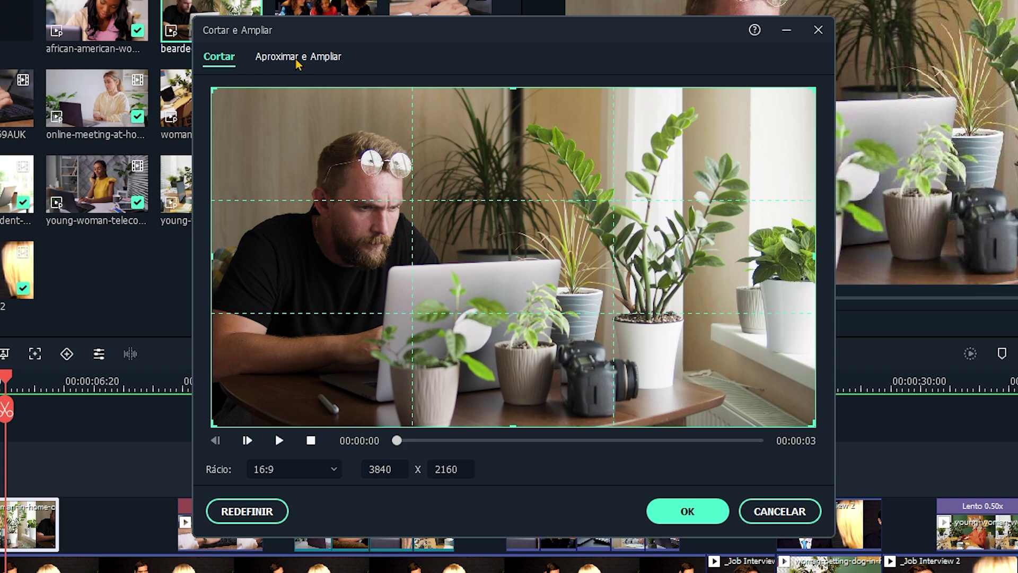
left_click(297, 59)
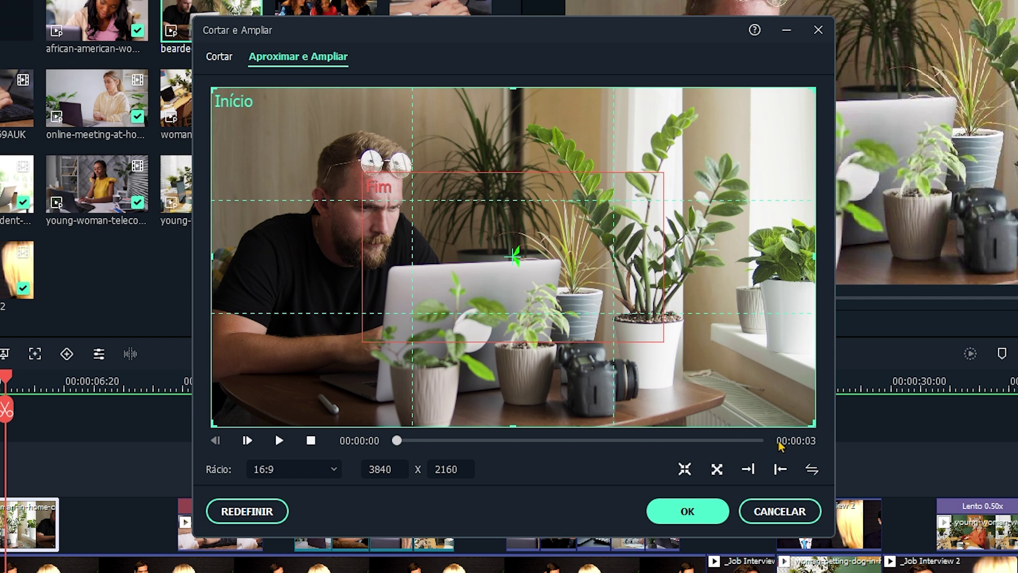
left_click_drag(812, 434, 658, 337)
left_click_drag(618, 221, 621, 259)
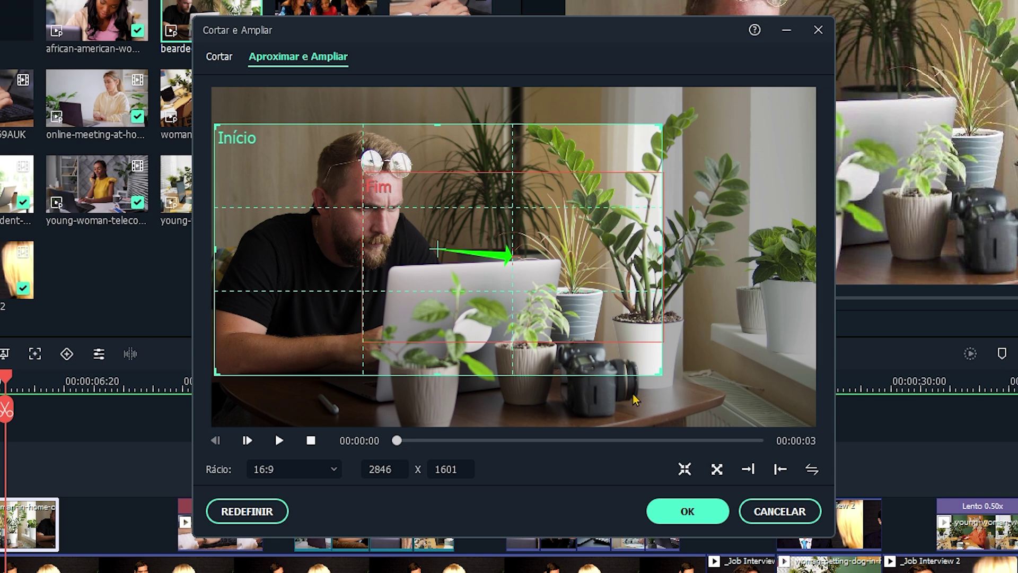
left_click_drag(582, 183, 583, 181)
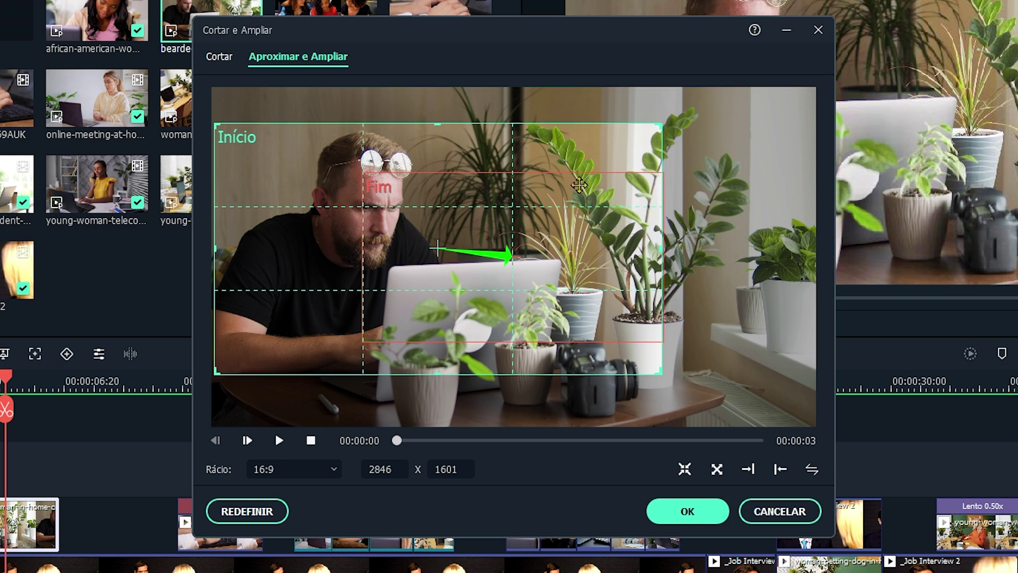
left_click_drag(396, 184, 396, 184)
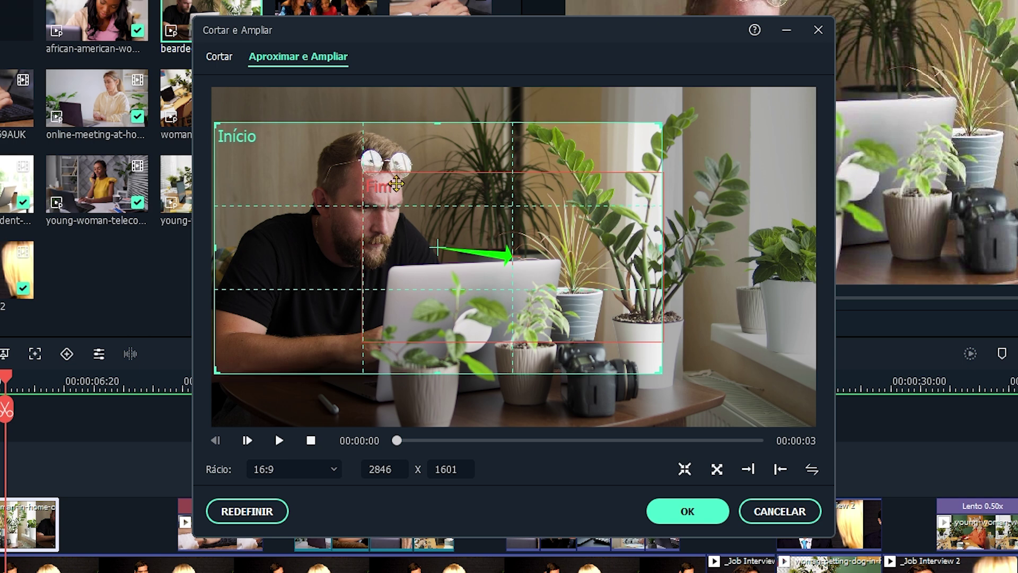
Set the bearded-man clip's end frame to 2830 × 1592, shifted slightly right of the start frame, apply it and play back the result
left_click(395, 228)
left_click_drag(662, 342, 717, 391)
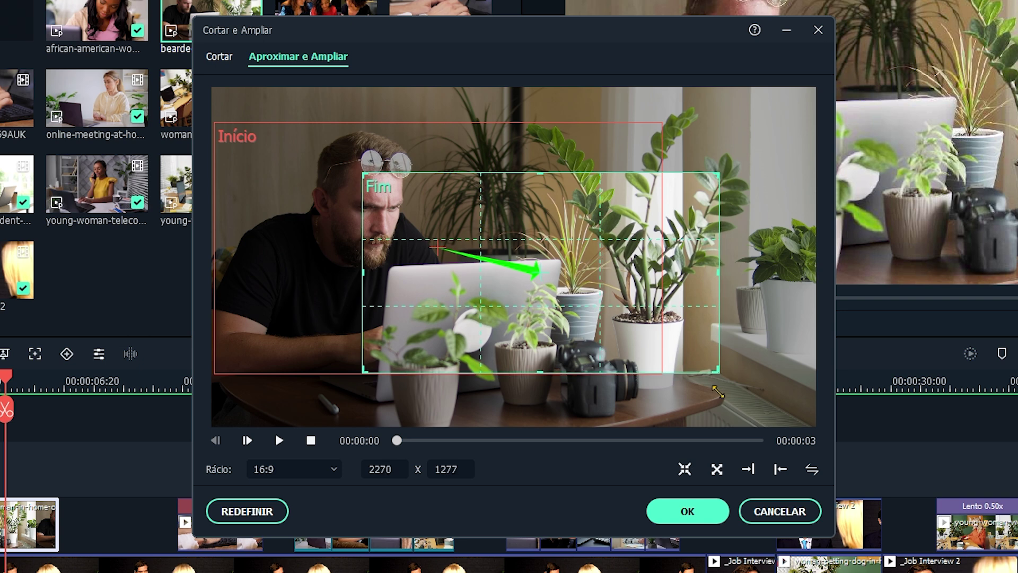
left_click_drag(719, 174, 812, 123)
left_click_drag(728, 275, 613, 275)
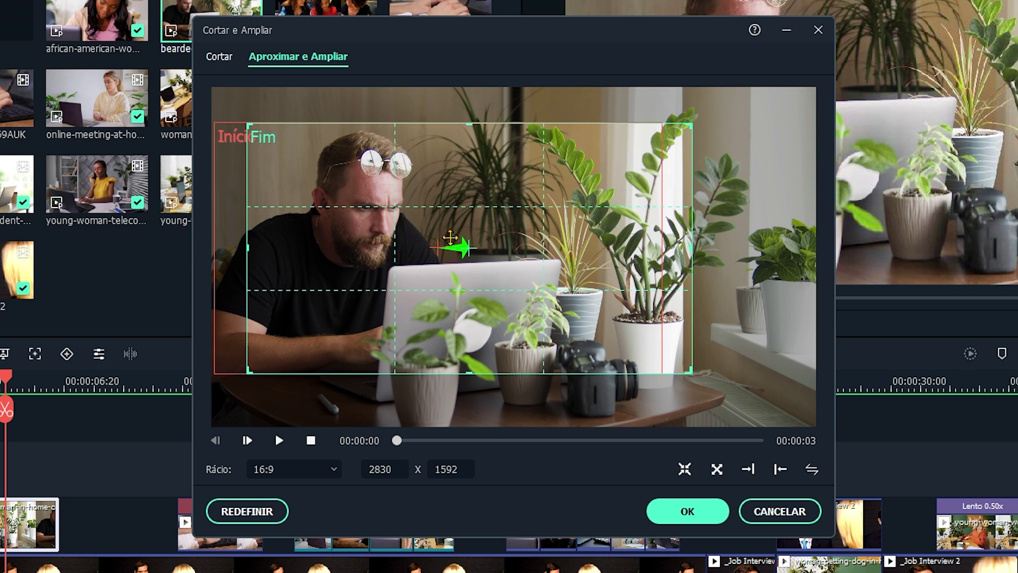
left_click(697, 522)
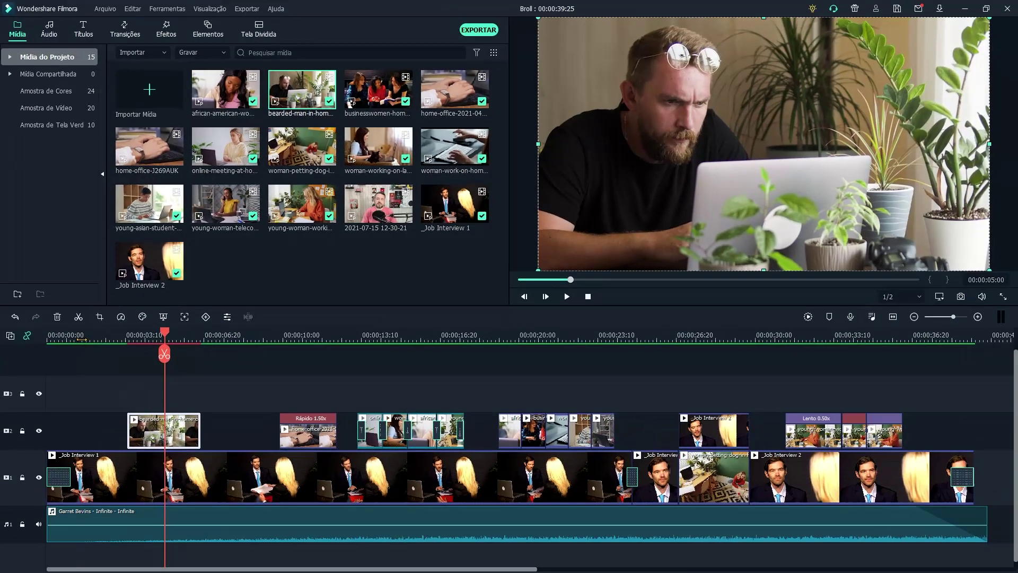
left_click(80, 338)
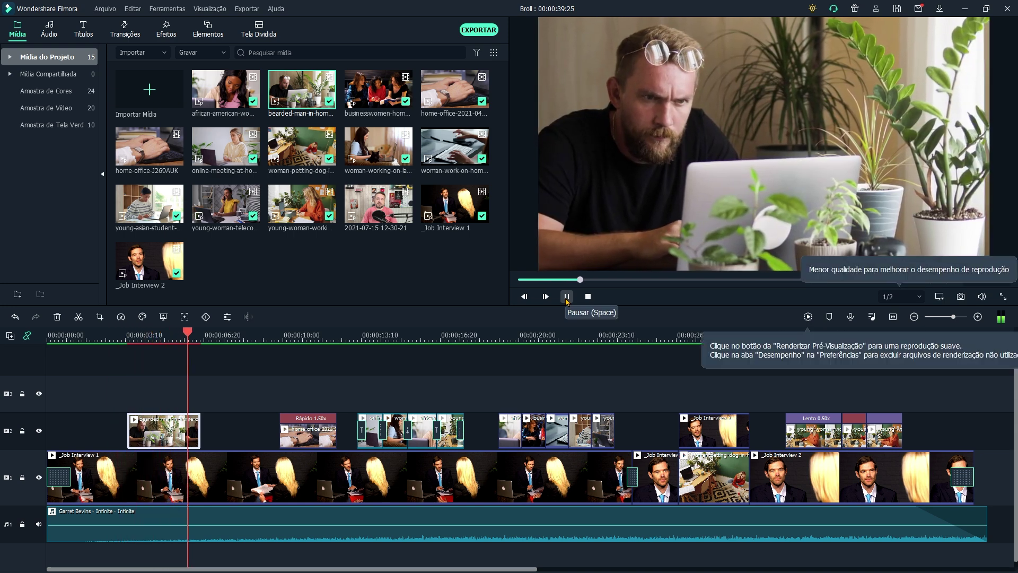
key("space")
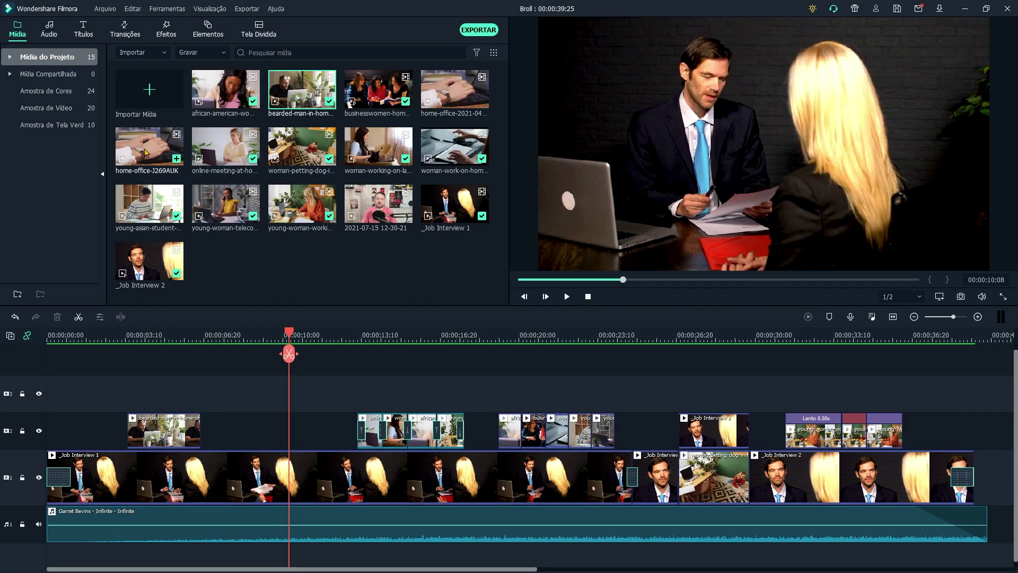
Place the home-office-J269AUK clip on video track 2 between the bearded-man and online-meeting clips in place of the previous home-office clip
left_click_drag(145, 152, 237, 381)
key("space")
left_click_drag(325, 383, 307, 406)
left_click_drag(224, 339, 244, 353)
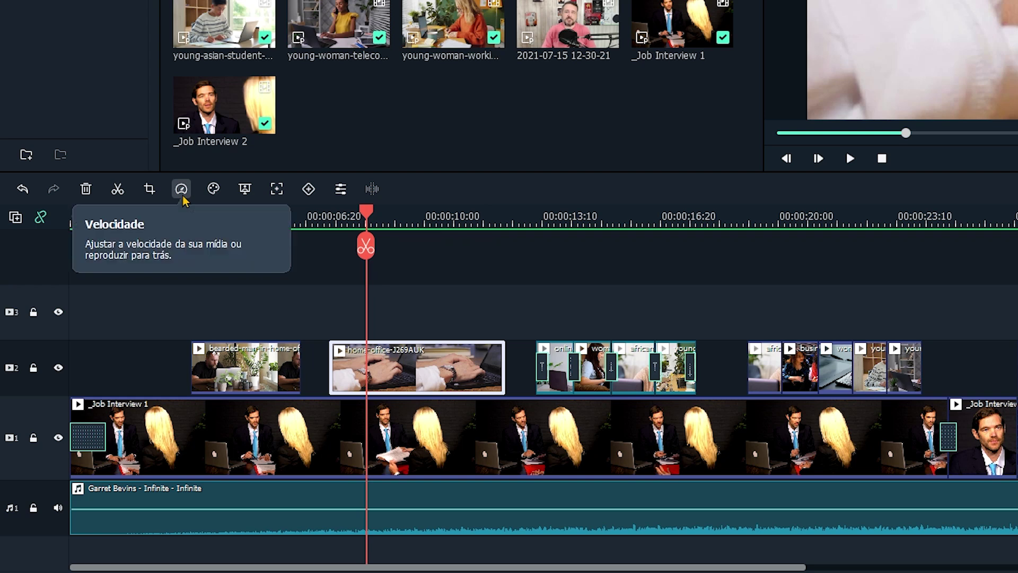
Apply a custom speed of 1.50x to the home-office-J269AUK clip with the ripple option turned off
left_click(181, 189)
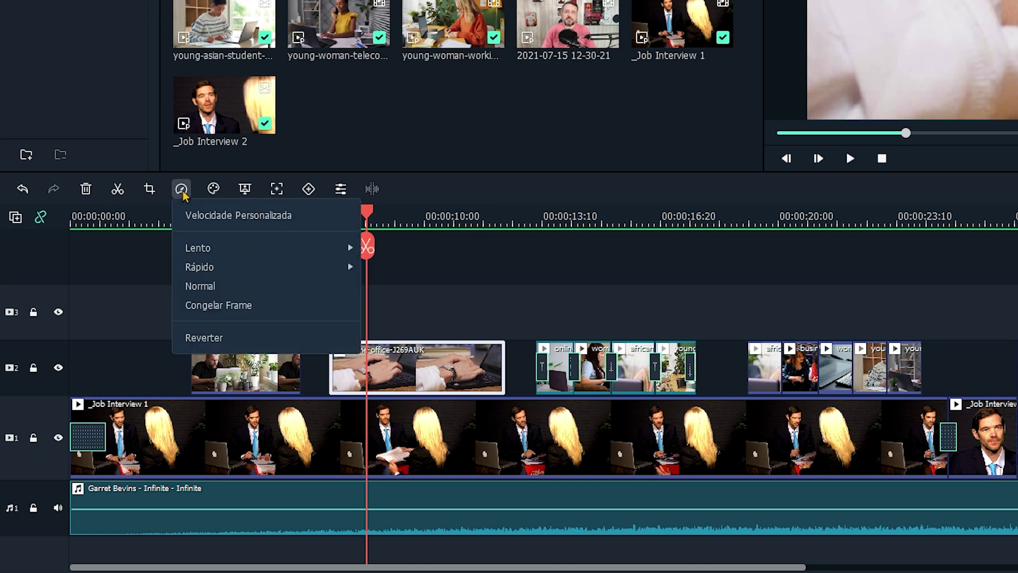
mouse_move(230, 247)
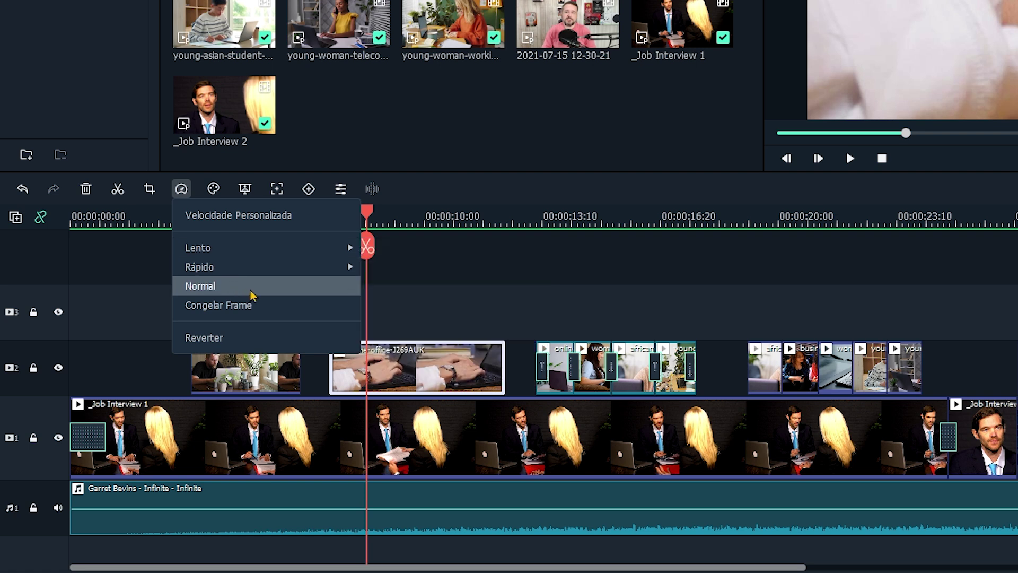
left_click(253, 219)
double_click(896, 45)
left_click(734, 145)
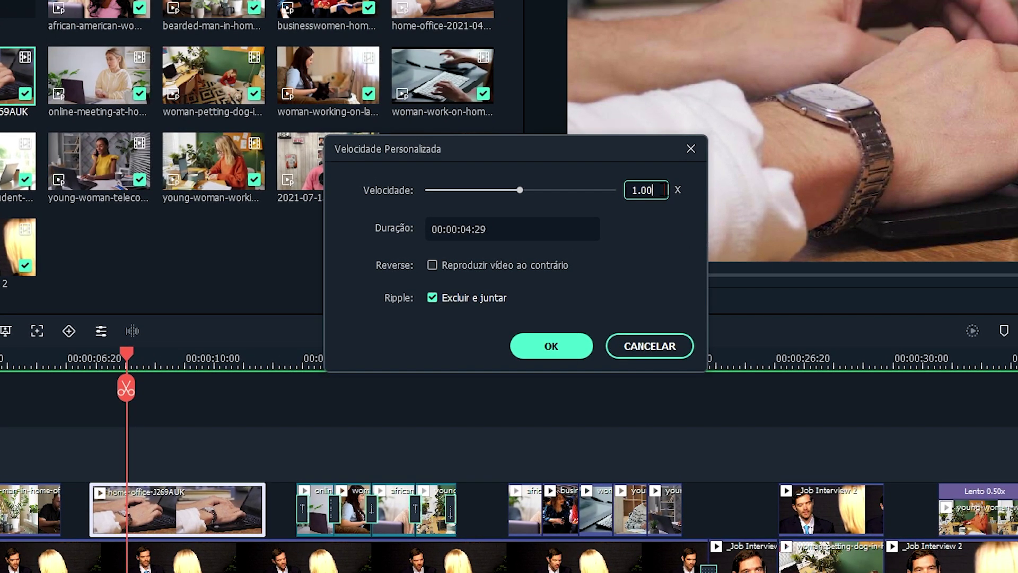
key("BackSpace")
type("5")
left_click(643, 251)
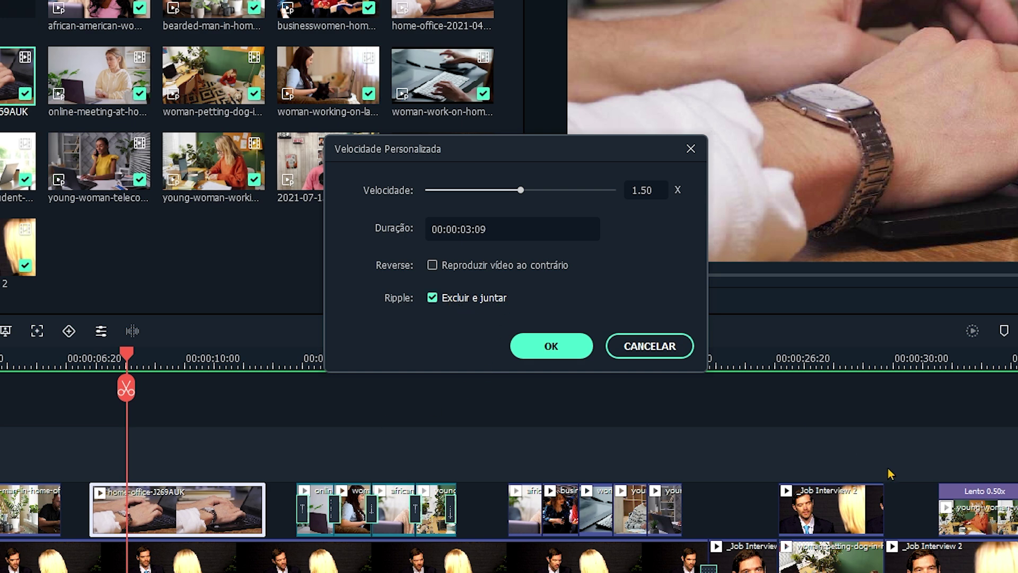
left_click(475, 298)
left_click(551, 346)
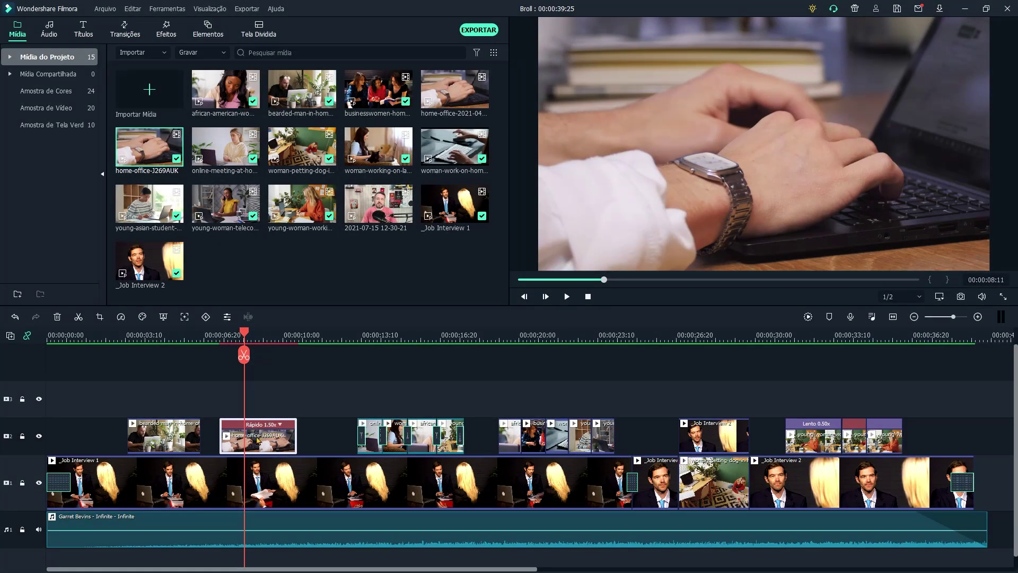
Start a pan and zoom on the home-office-J269AUK clip with a 1567 × 881 start frame around the hands and keyboard
left_click(103, 320)
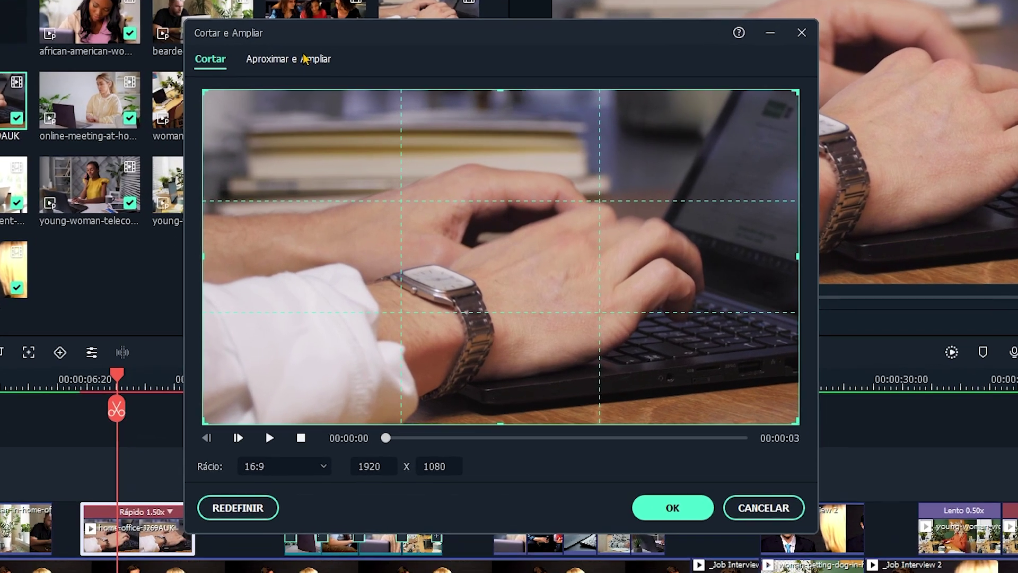
left_click(372, 116)
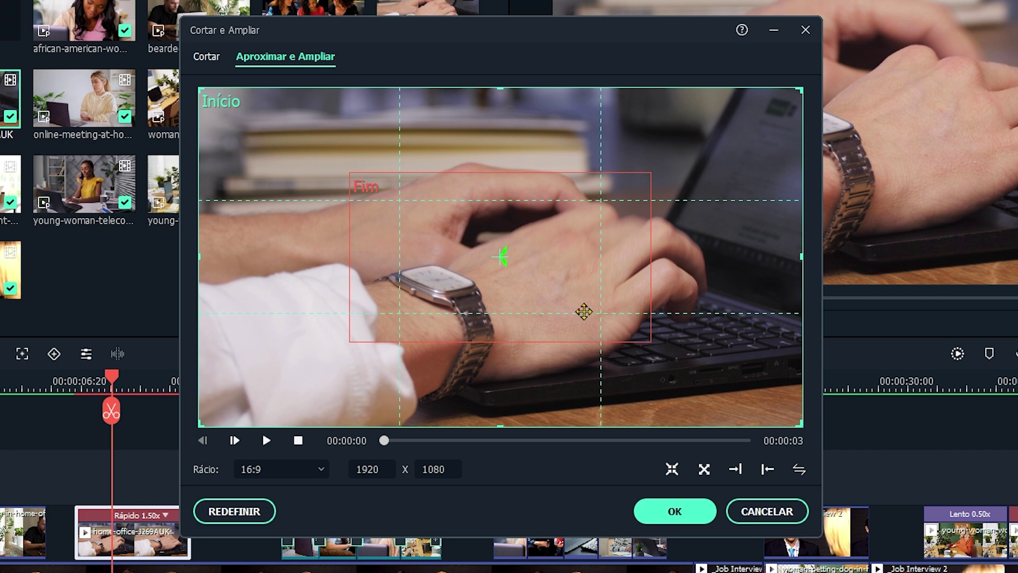
left_click_drag(795, 421, 770, 386)
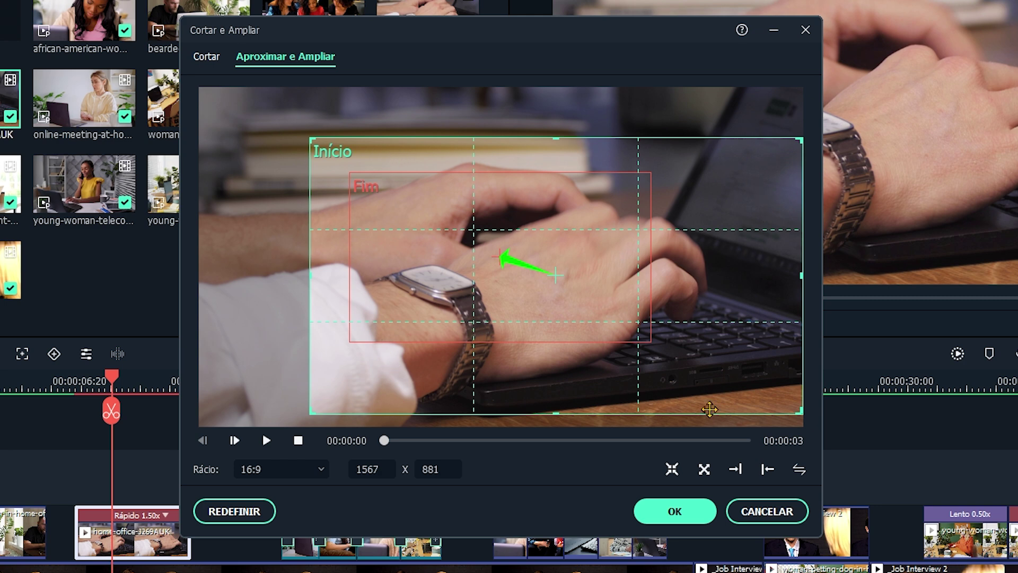
left_click_drag(593, 294, 593, 286)
Shift the home-office clip's end frame toward the keyboard, enlarge it slightly and apply the pan and zoom
left_click(544, 329)
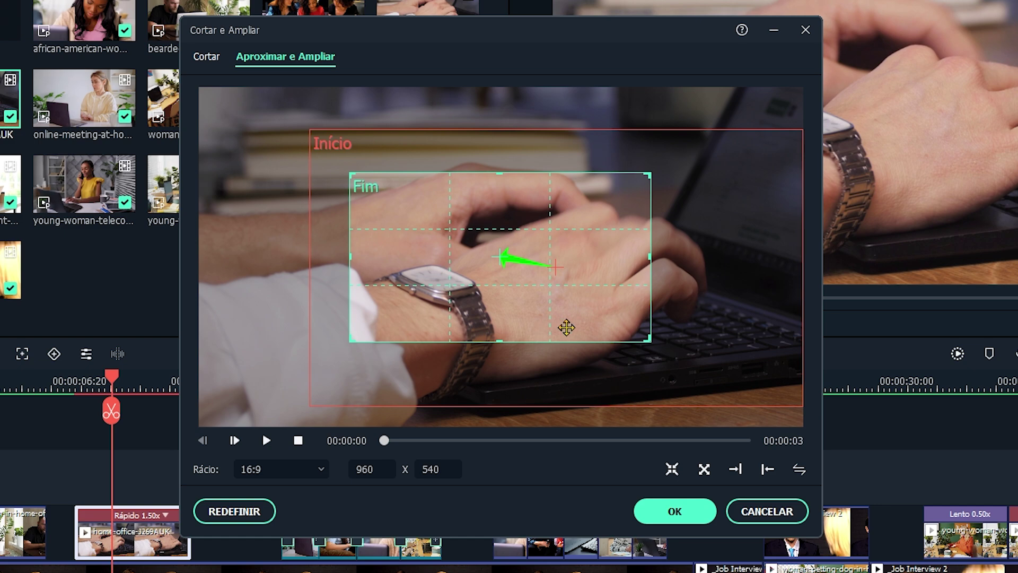
left_click_drag(544, 328, 581, 335)
left_click_drag(691, 348, 727, 370)
left_click(679, 513)
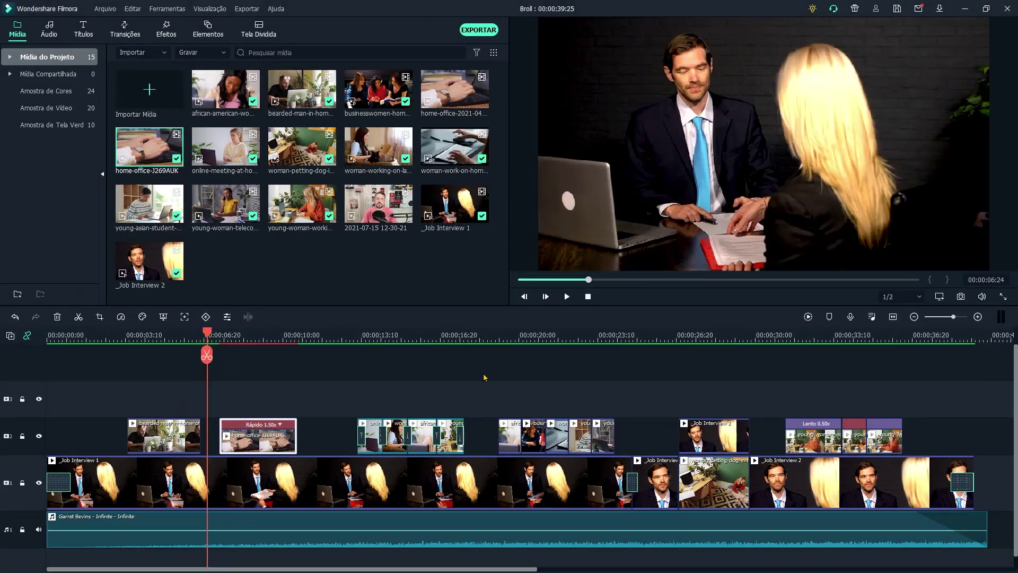
Play back the home-office clip's pan and zoom, and scrub through the online-meeting group of B-roll clips
left_click(567, 296)
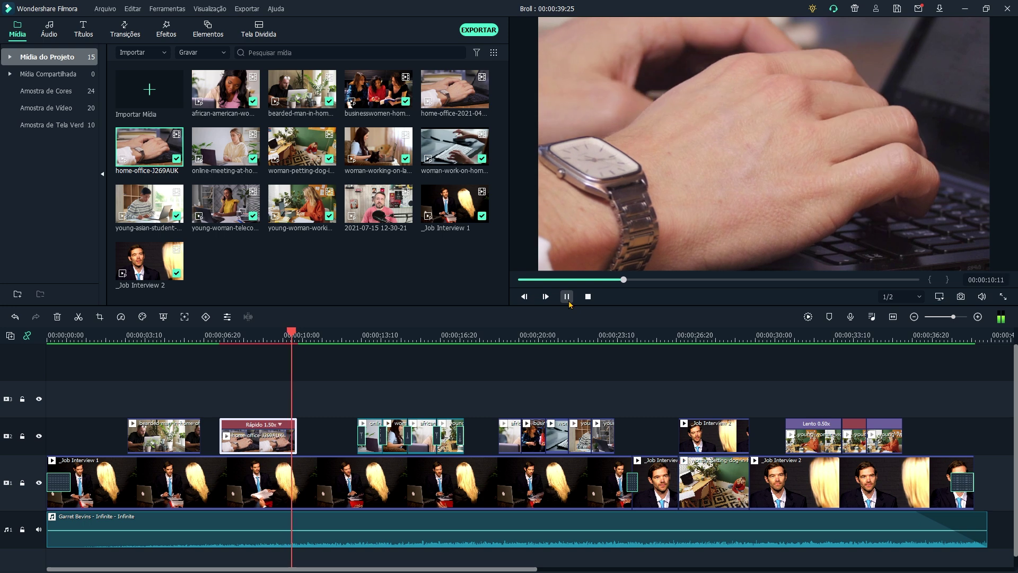
left_click(570, 303)
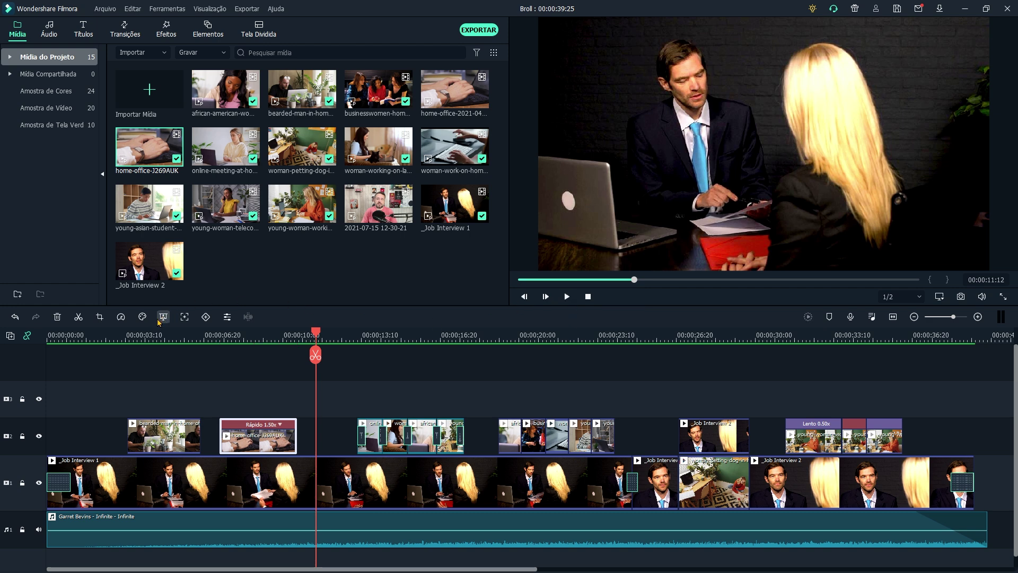
left_click(141, 335)
left_click_drag(140, 335, 246, 334)
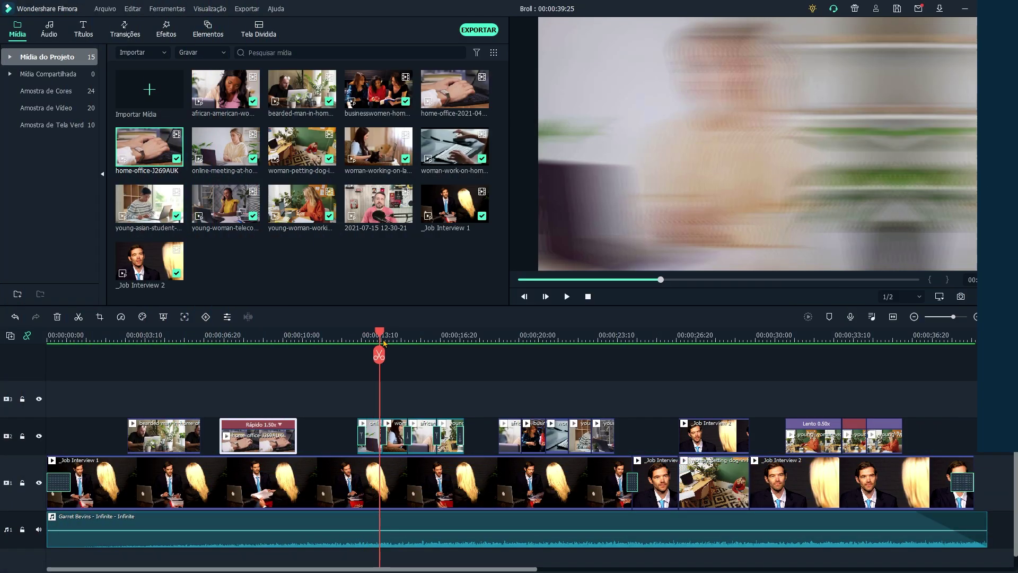
left_click_drag(377, 346, 352, 354)
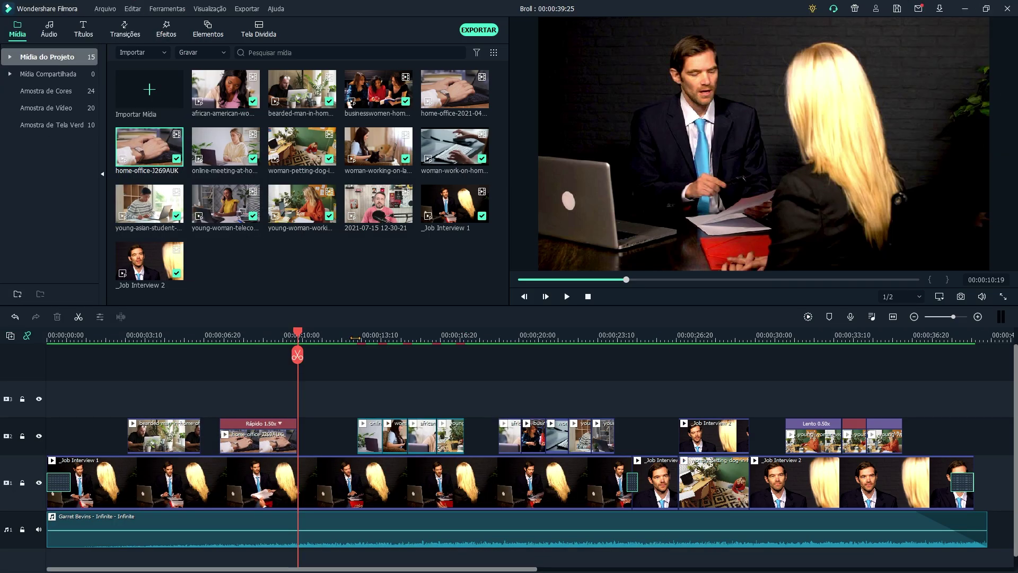
left_click(356, 341)
left_click_drag(355, 341, 480, 377)
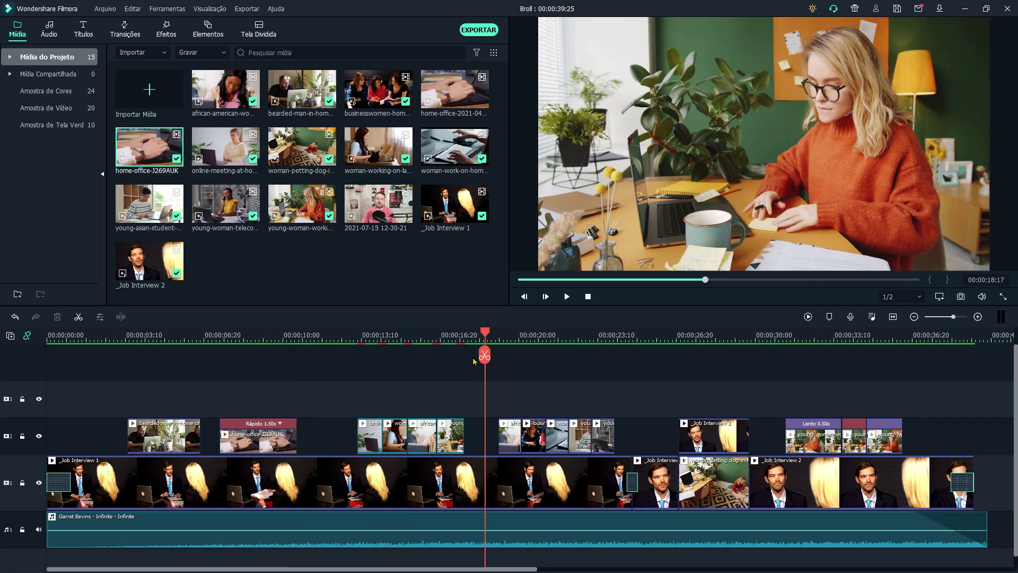
left_click_drag(484, 332, 426, 330)
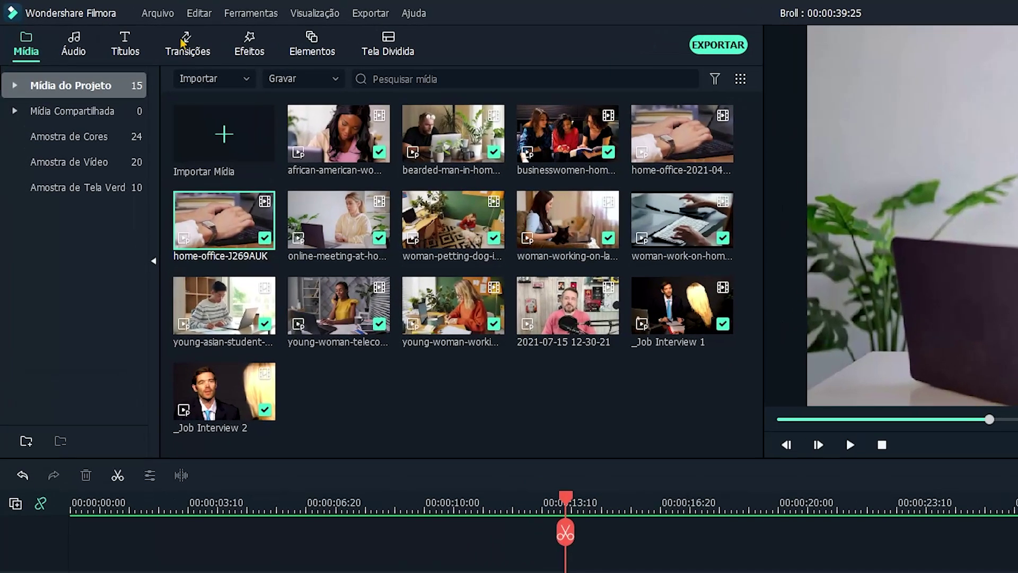
Add the Rolar Simples 11 speed-blur transition to the start of the online-meeting clip on video track 2
left_click(122, 29)
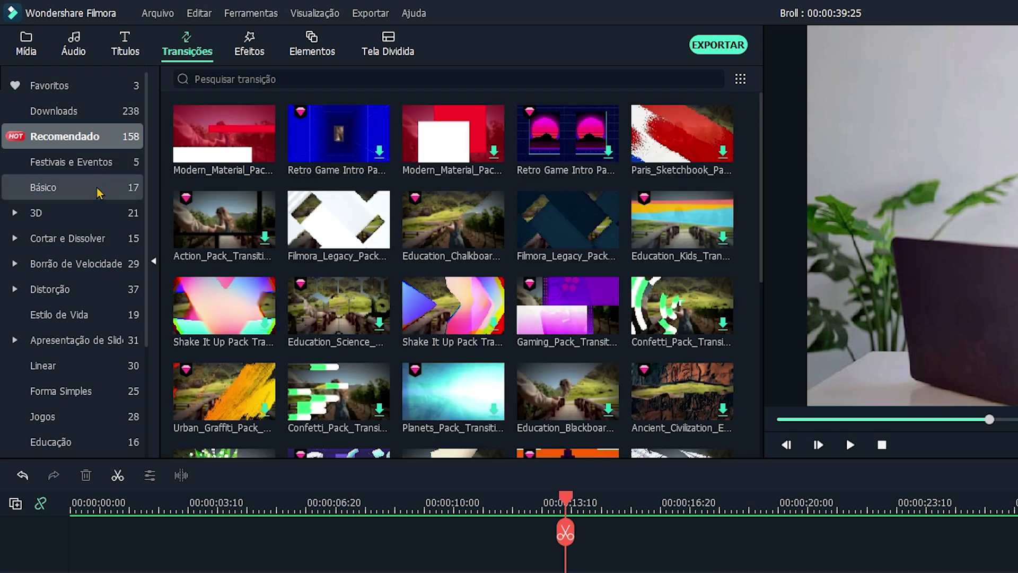
left_click(72, 341)
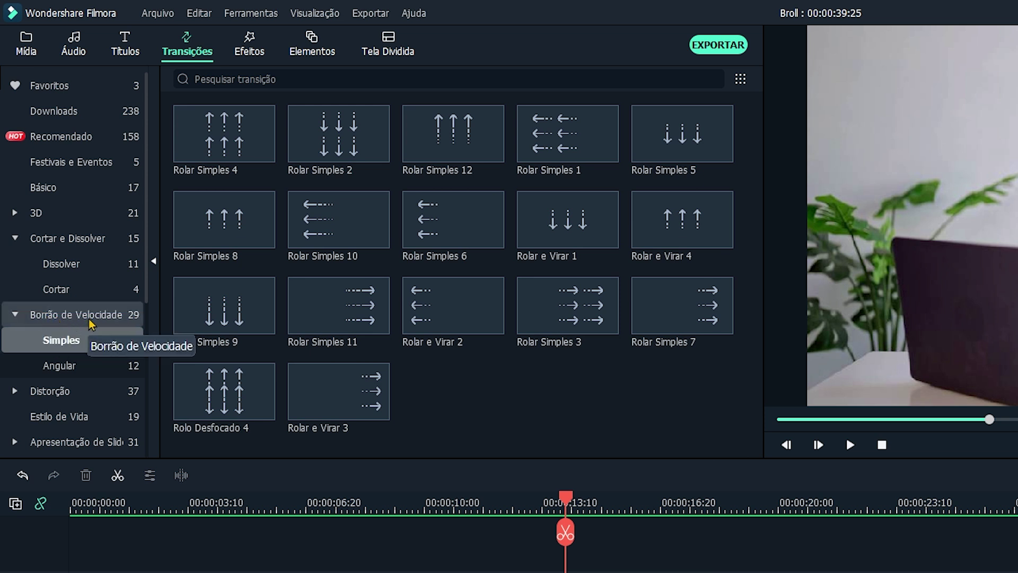
mouse_move(342, 340)
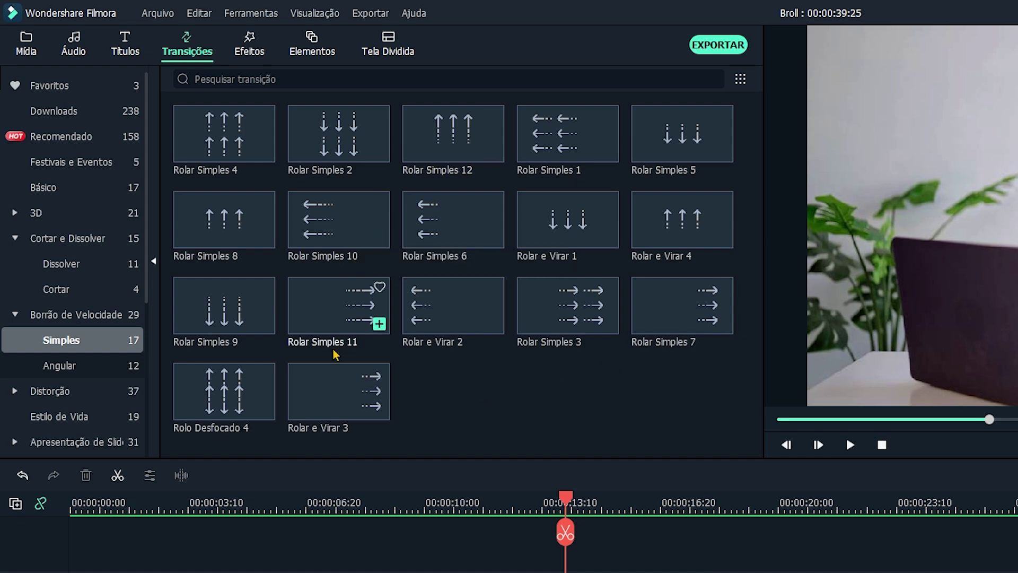
mouse_move(364, 222)
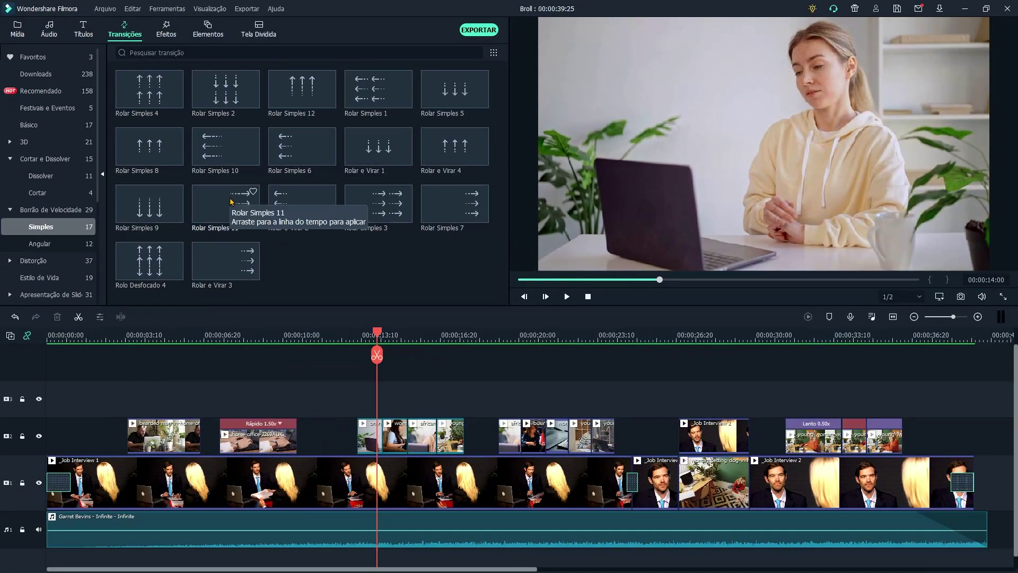
left_click_drag(335, 307, 552, 572)
left_click_drag(368, 427, 370, 438)
Shorten the transition at the start of the online-meeting clip to a duration of 00:00:00:10
double_click(370, 439)
left_click(153, 84)
left_click(167, 86)
left_click(167, 85)
left_click(168, 86)
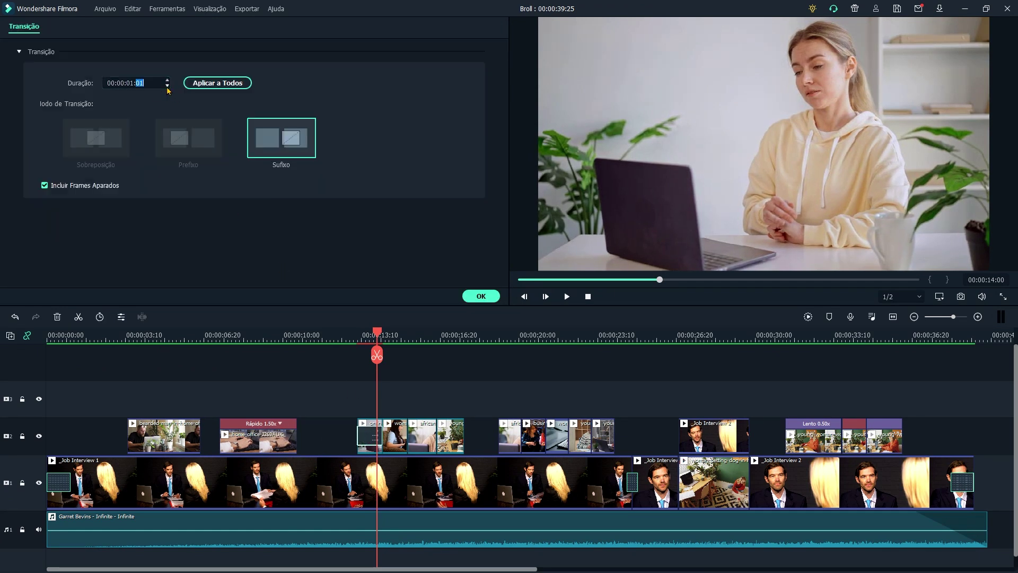
key("Return")
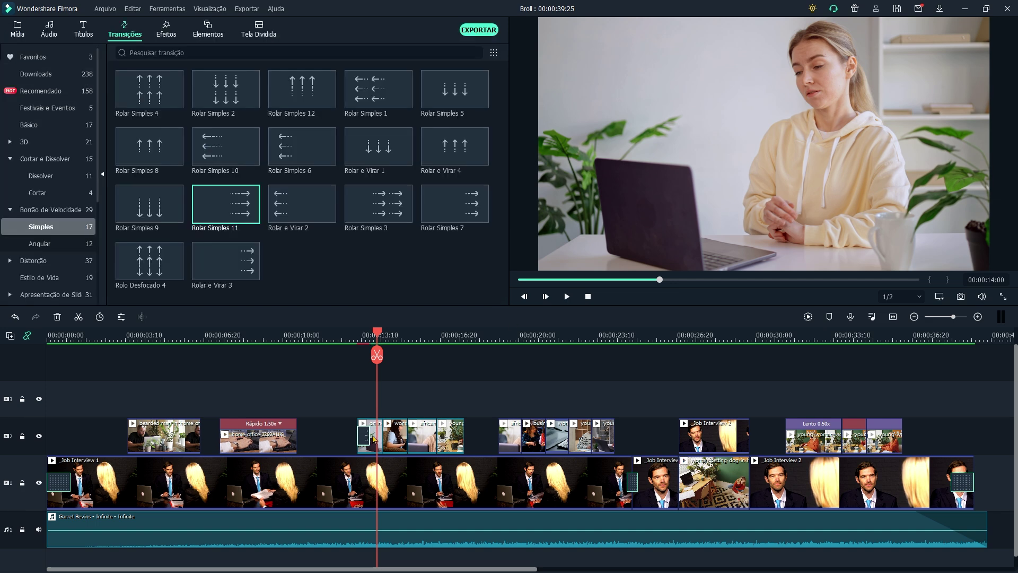
double_click(365, 437)
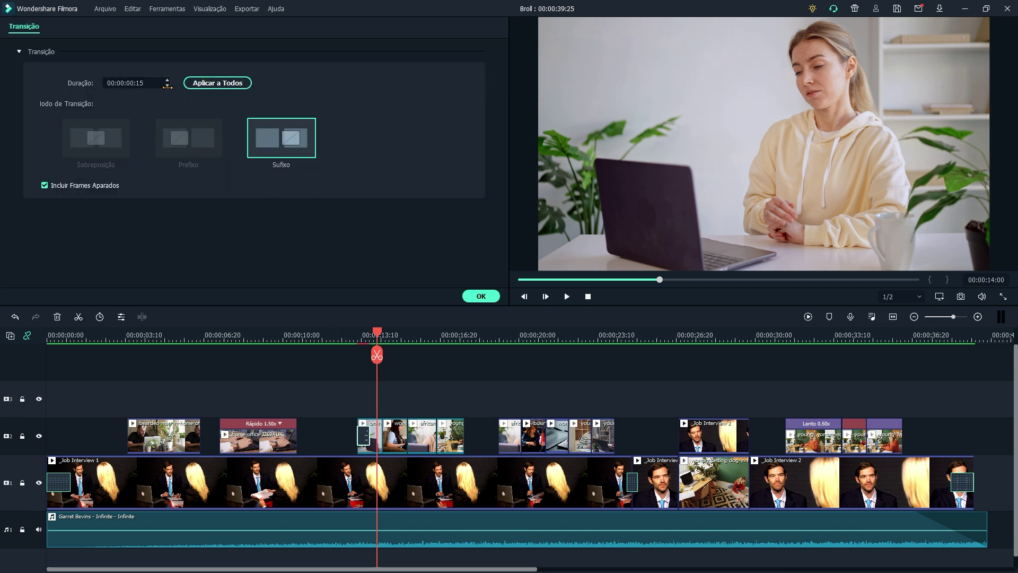
key("Return")
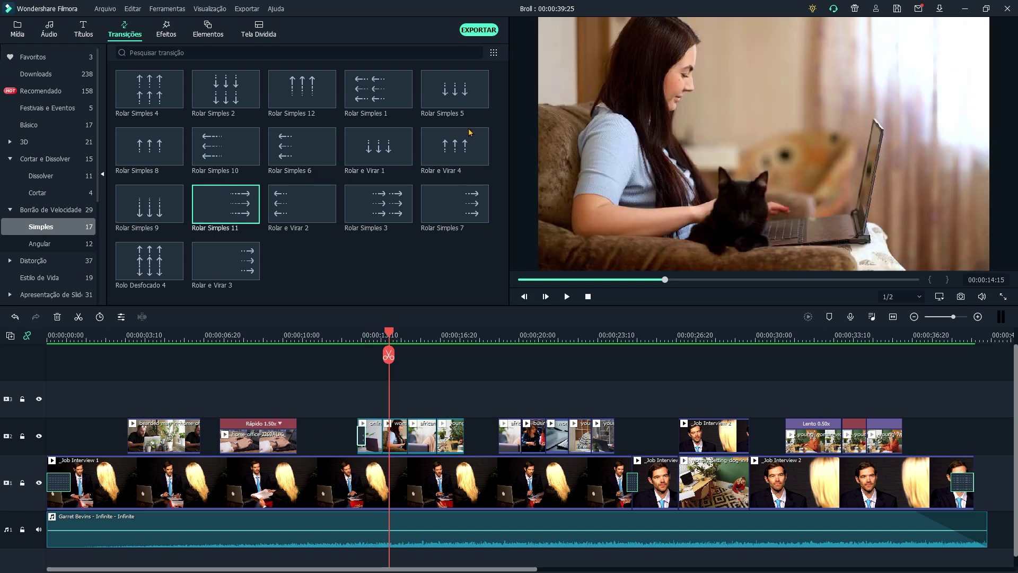
Add Rolar Simples 6, 8 and 5 at the successive cuts of the online-meeting group and Rolar Simples 11 at its end
left_click_drag(302, 149, 371, 436)
left_click(479, 294)
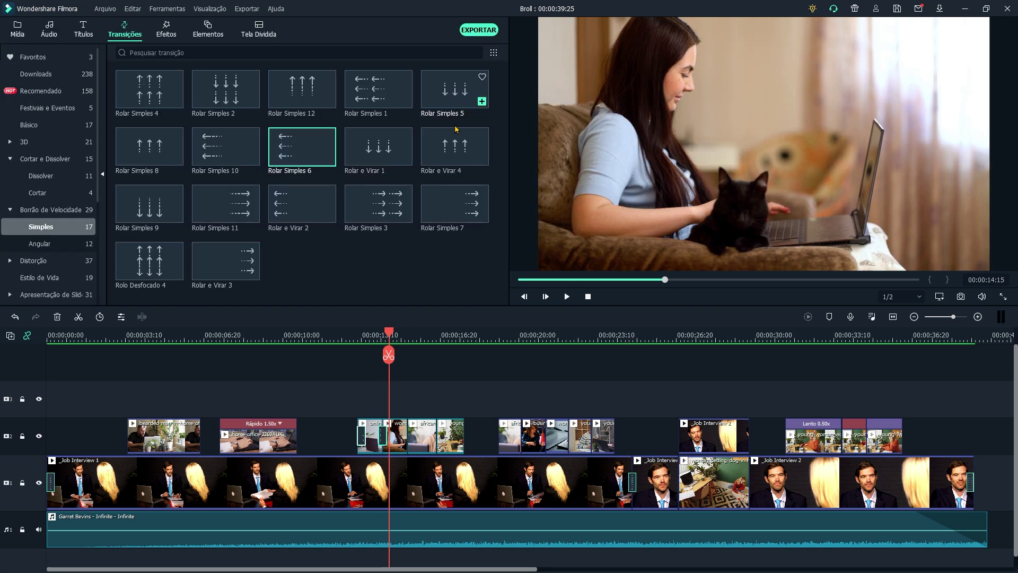
left_click_drag(150, 147, 405, 436)
left_click(480, 100)
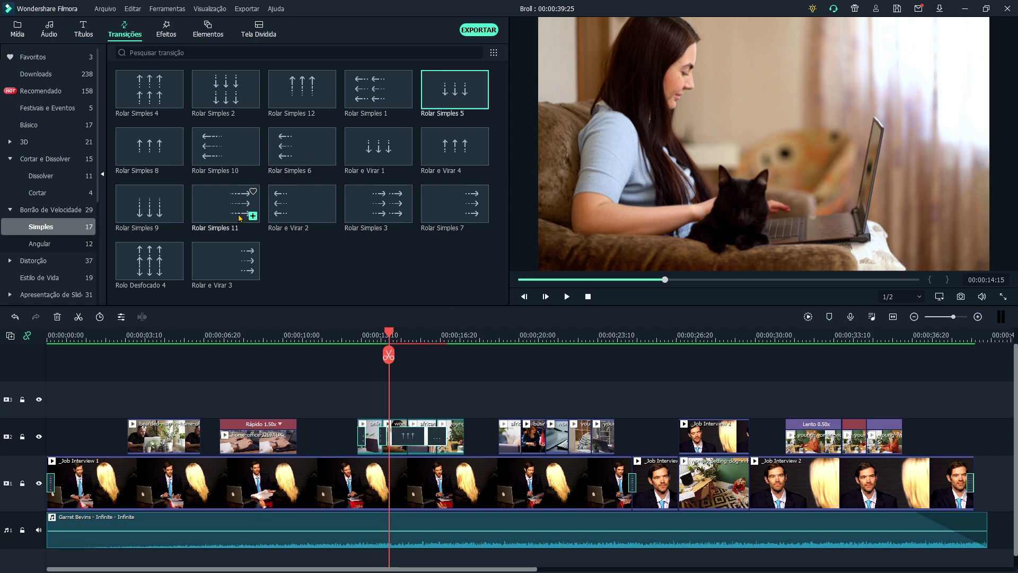
left_click_drag(220, 209, 466, 440)
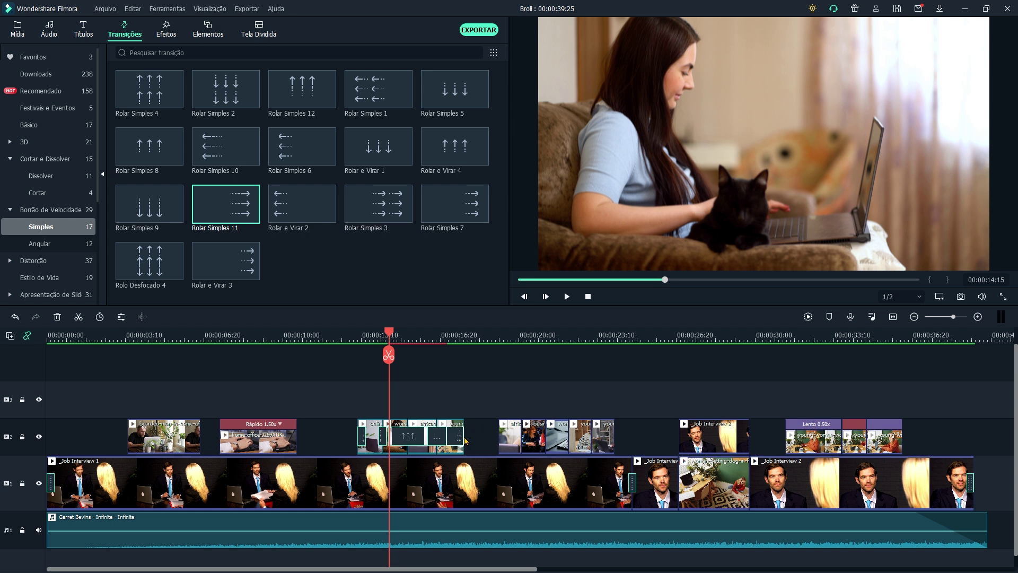
Apply the 10-frame duration to all transitions and play back the online-meeting group from just before its start
double_click(366, 442)
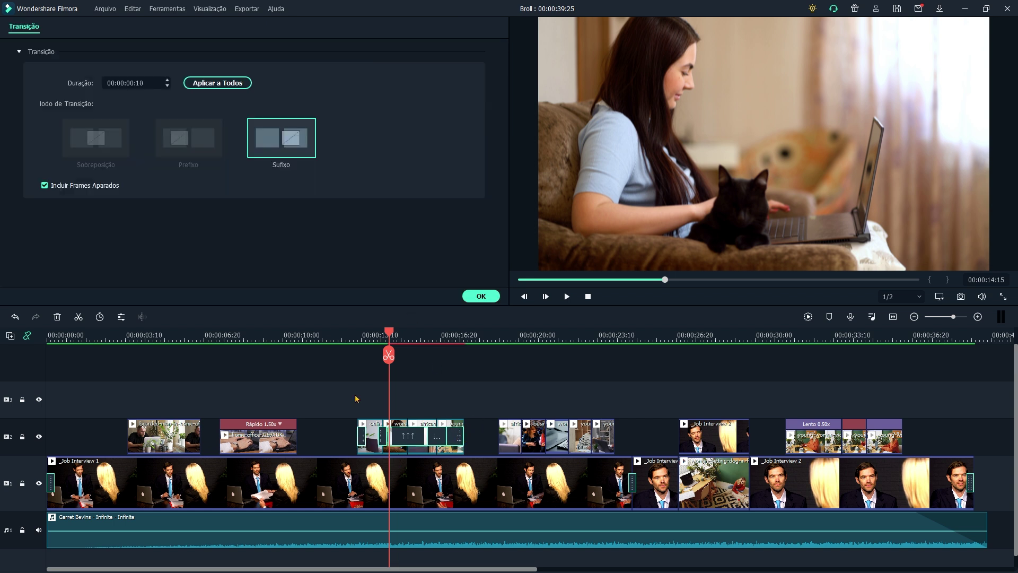
left_click(217, 84)
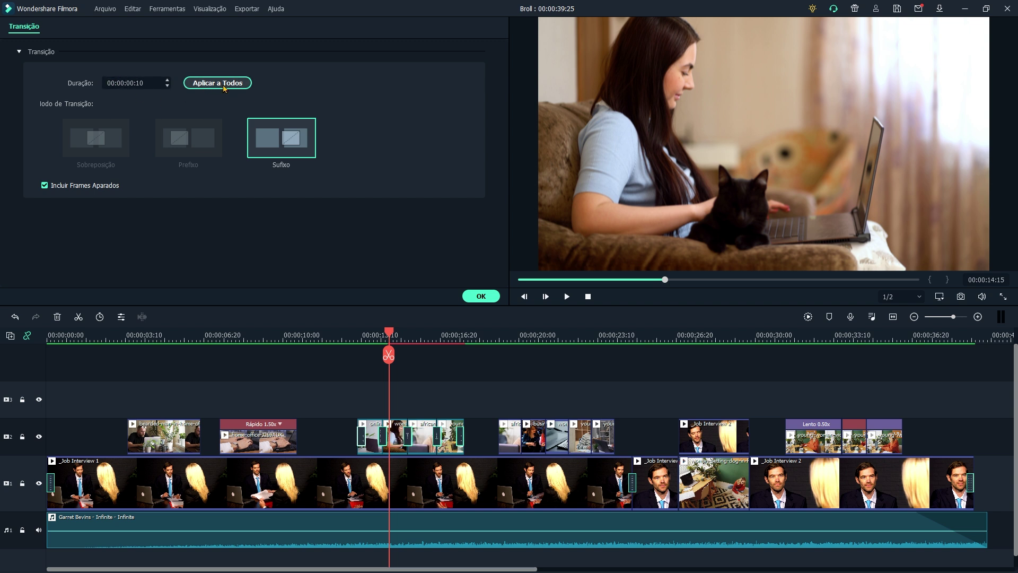
left_click(340, 340)
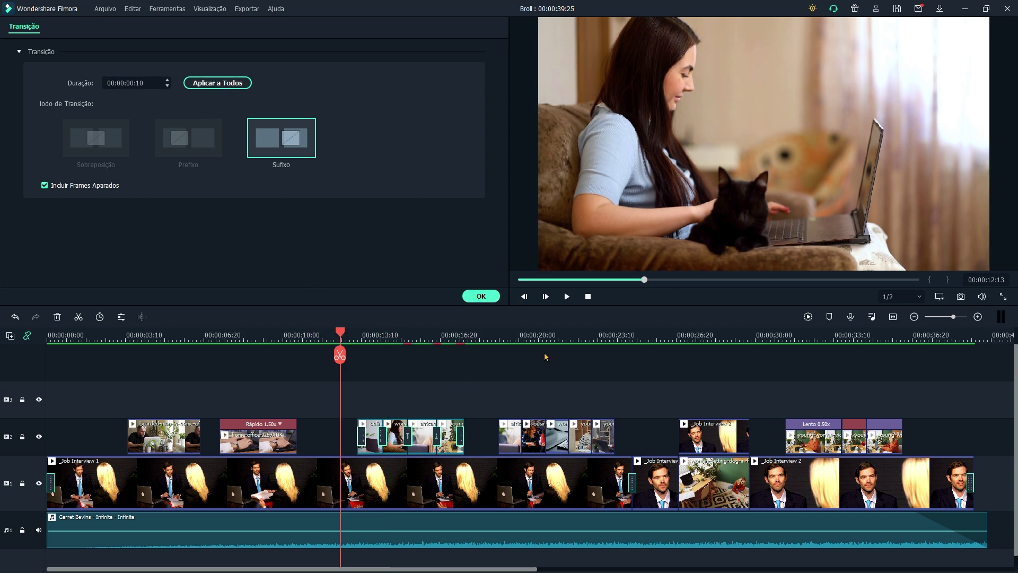
left_click(566, 297)
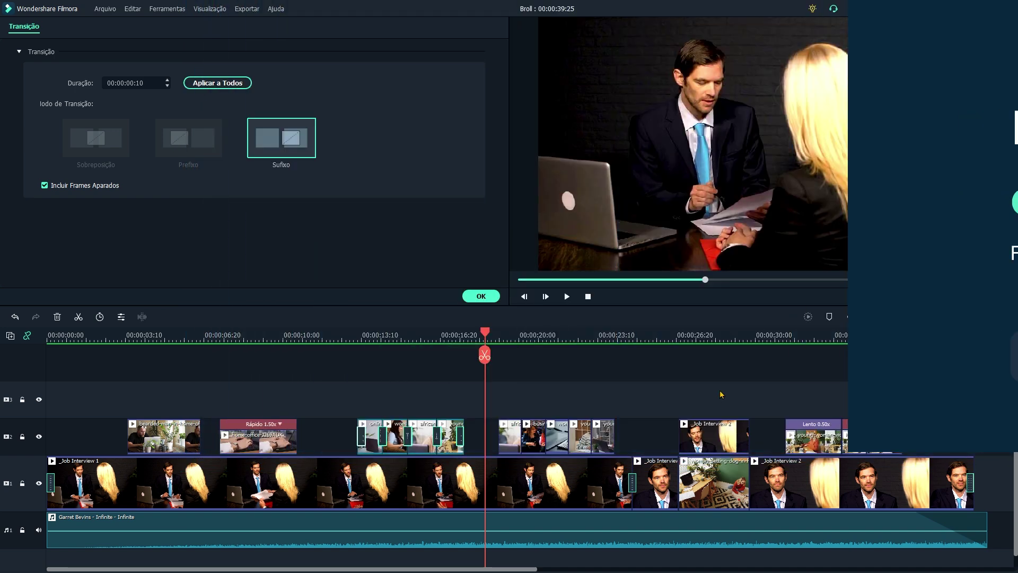
Set the playhead to 00:00:18:25 and delete the group of short B-roll clips following the online-meeting group on video track 2
mouse_move(485, 353)
left_mouse_down()
mouse_move(511, 342)
mouse_move(493, 341)
left_mouse_up()
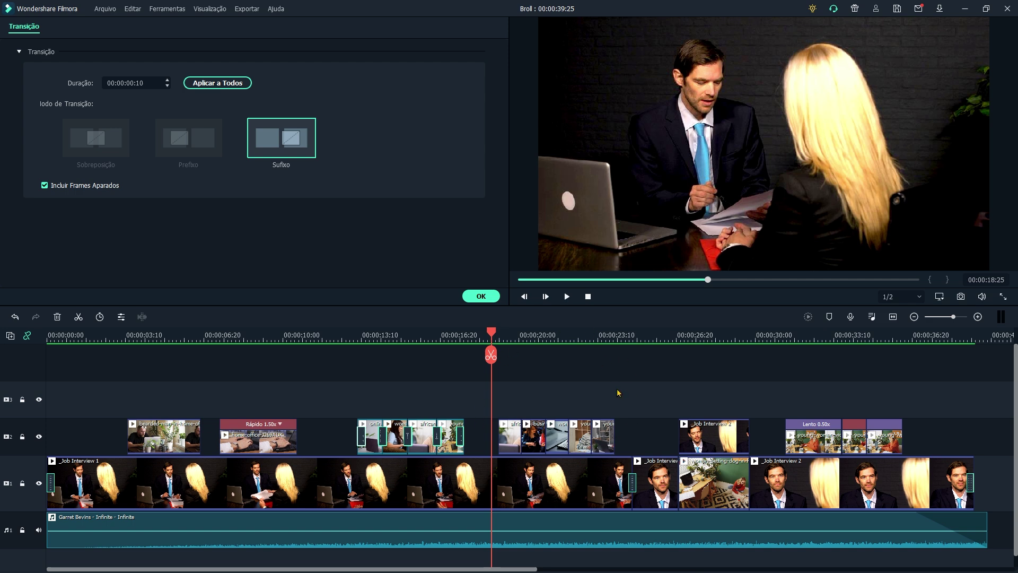
left_click(480, 295)
left_click_drag(506, 379, 602, 439)
key("Delete")
Place the african-american, bearded-man and businesswomen clips back to back on video track 3 from 00:00:18:25, each shortened to about one second
left_click(12, 27)
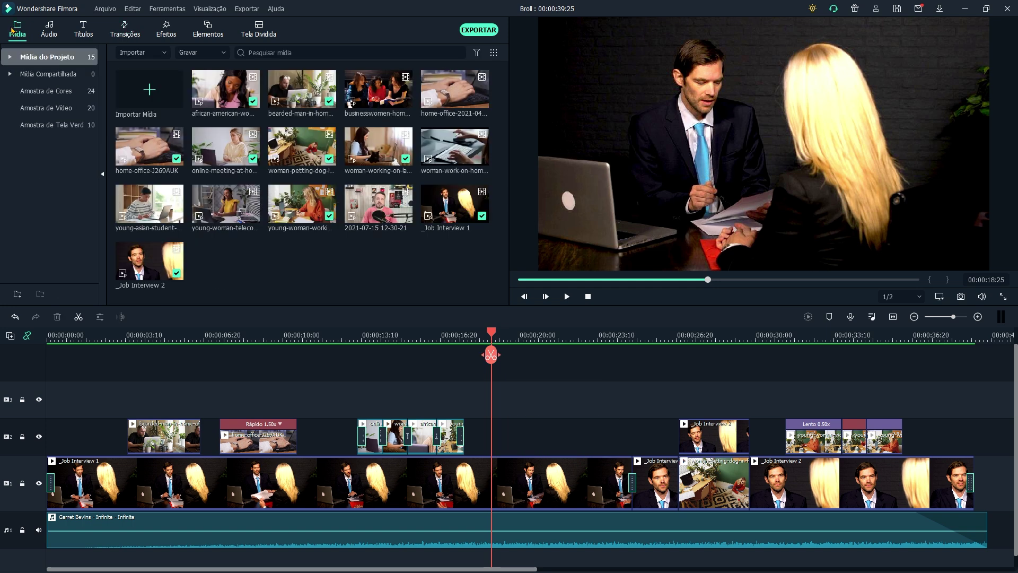
left_click_drag(226, 90, 488, 387)
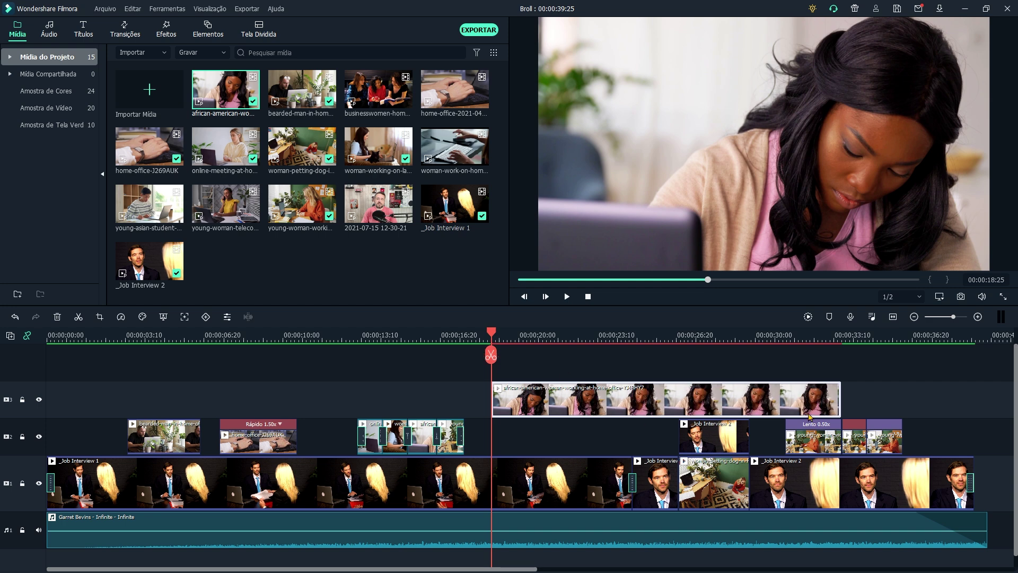
left_click_drag(840, 398, 519, 396)
left_click_drag(302, 90, 530, 398)
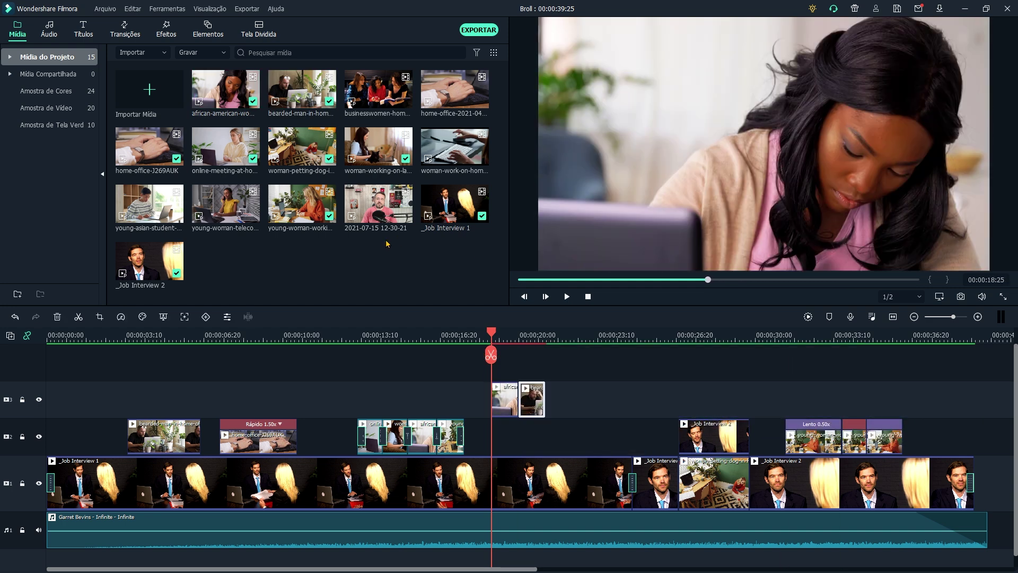
left_click_drag(378, 90, 562, 398)
left_click_drag(839, 399, 578, 399)
Append the home-office-2021-04 and woman-working-on-laptop clips to the track 3 sequence and trim both to short clips
left_click_drag(455, 90, 593, 398)
left_click_drag(931, 399, 612, 399)
left_click_drag(378, 147, 623, 399)
left_click_drag(848, 399, 647, 398)
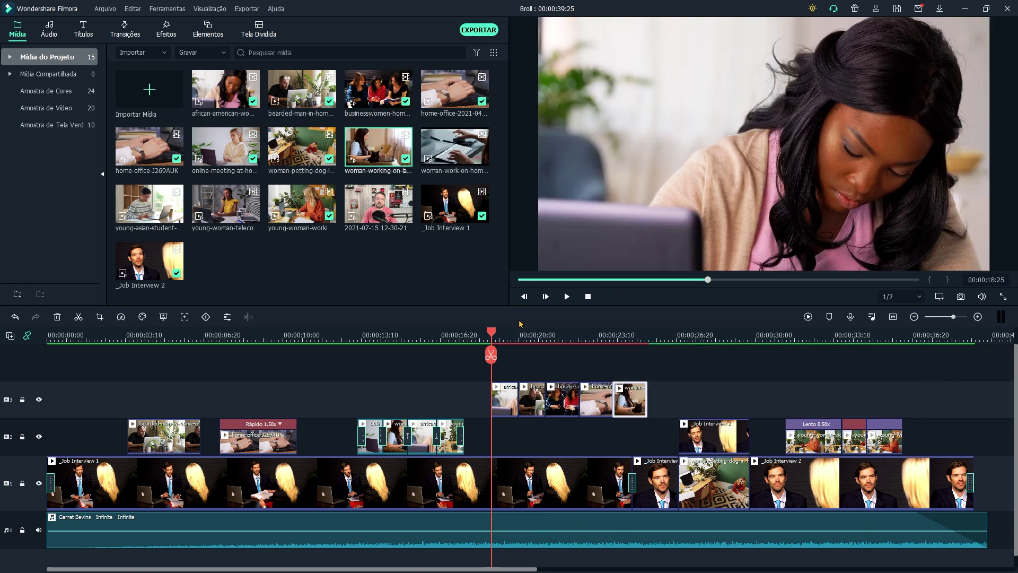
Start a pan and zoom on the african-american clip on track 3 with a 2669 × 1501 start frame around the woman
left_click_drag(491, 338, 505, 386)
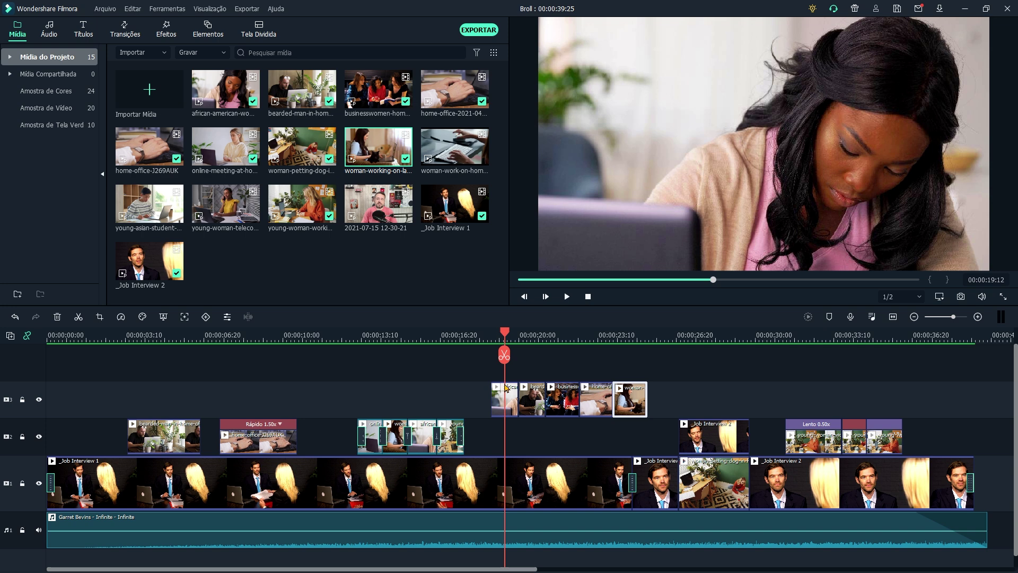
left_click(495, 336)
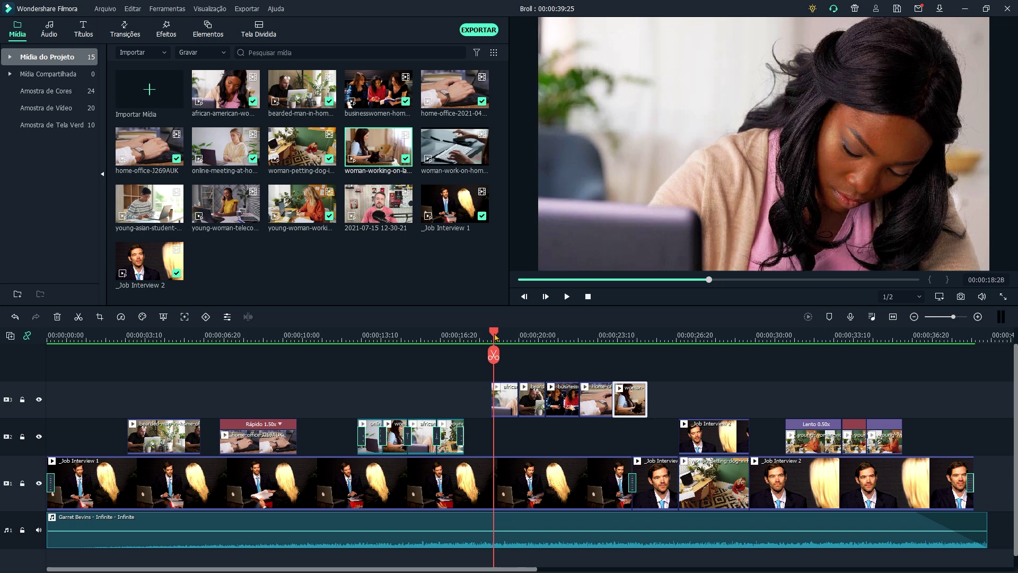
left_click(507, 395)
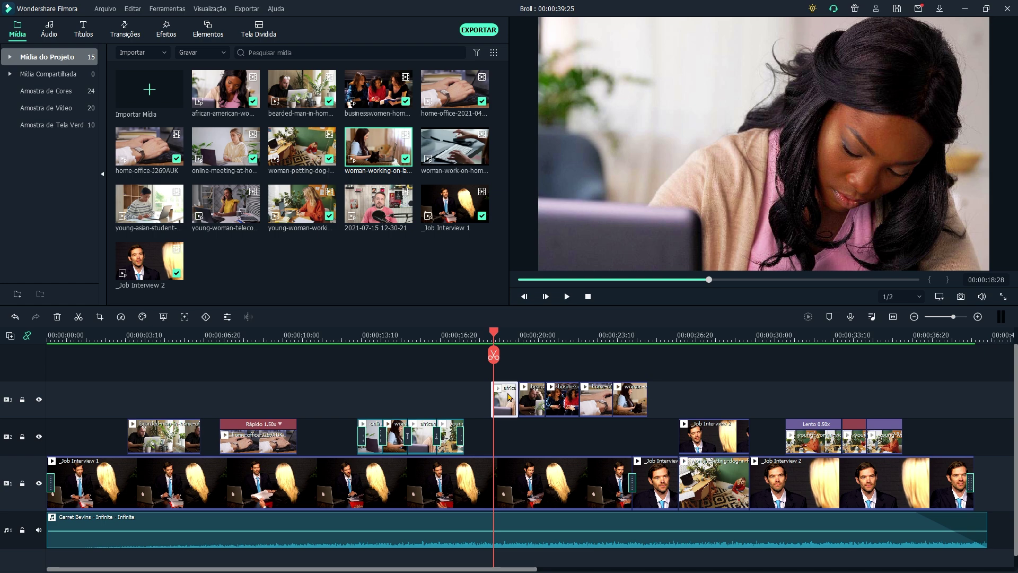
left_click(100, 316)
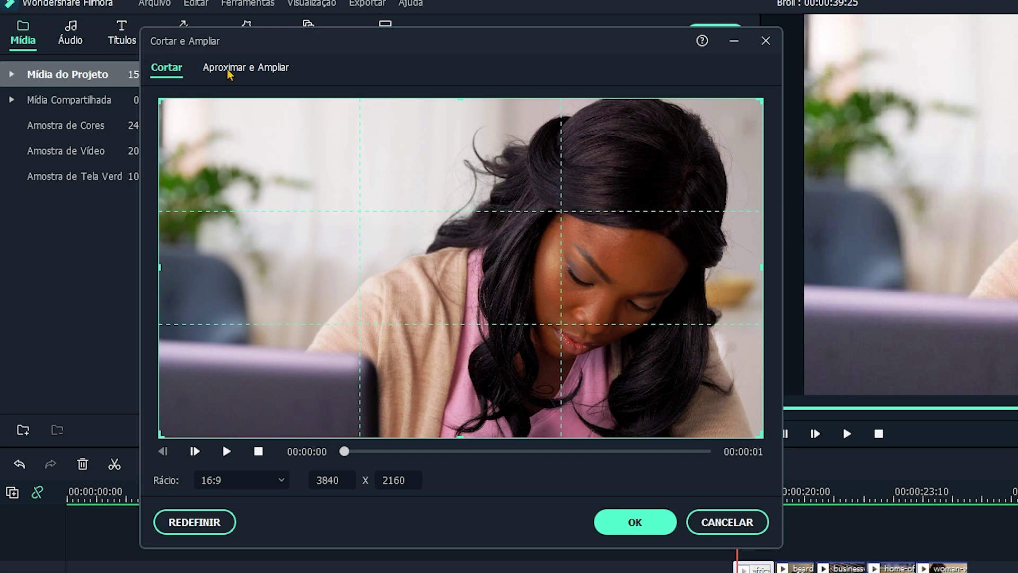
left_click(228, 69)
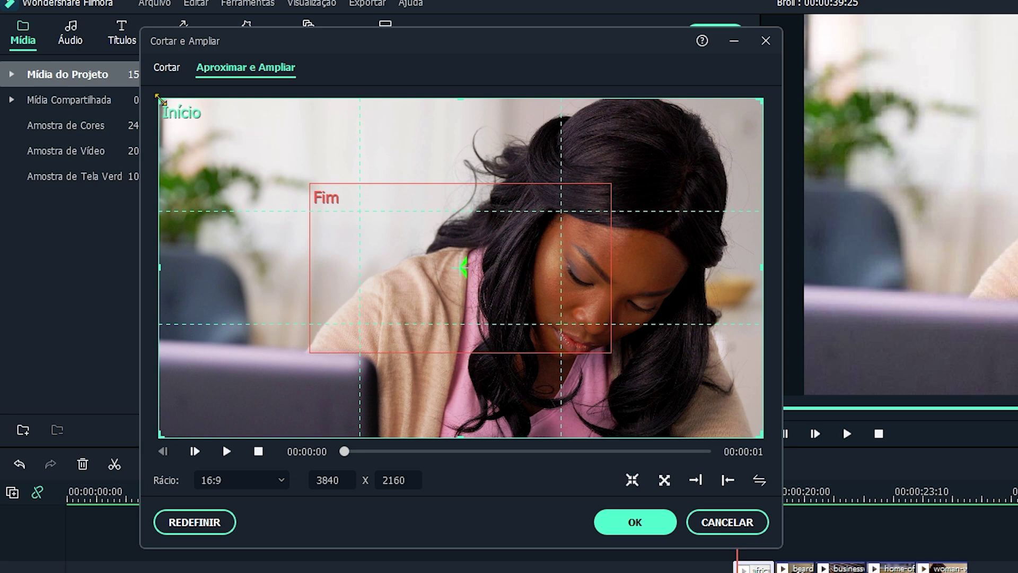
left_click_drag(163, 101, 342, 203)
left_click_drag(740, 380, 703, 375)
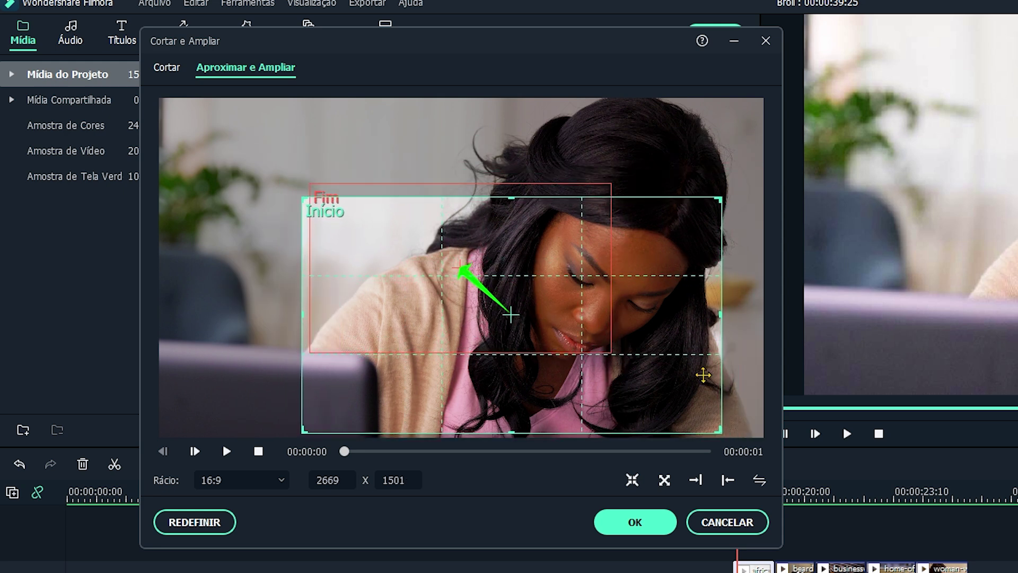
Move the 1920 × 1080 end frame over the woman's face, apply the pan and zoom, and scrub through the track 3 clips
left_click(594, 188)
left_click_drag(550, 209, 667, 302)
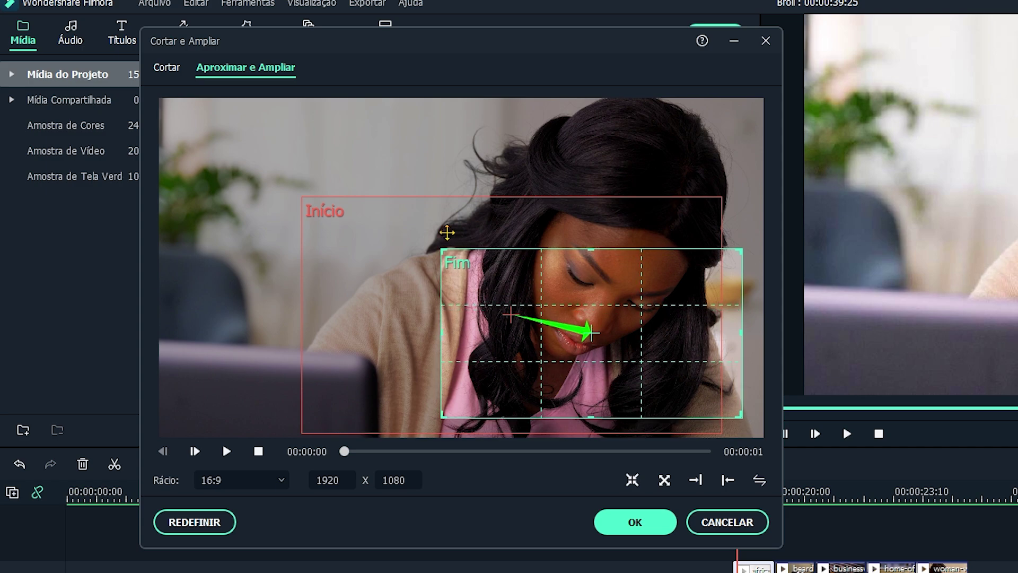
left_click(650, 527)
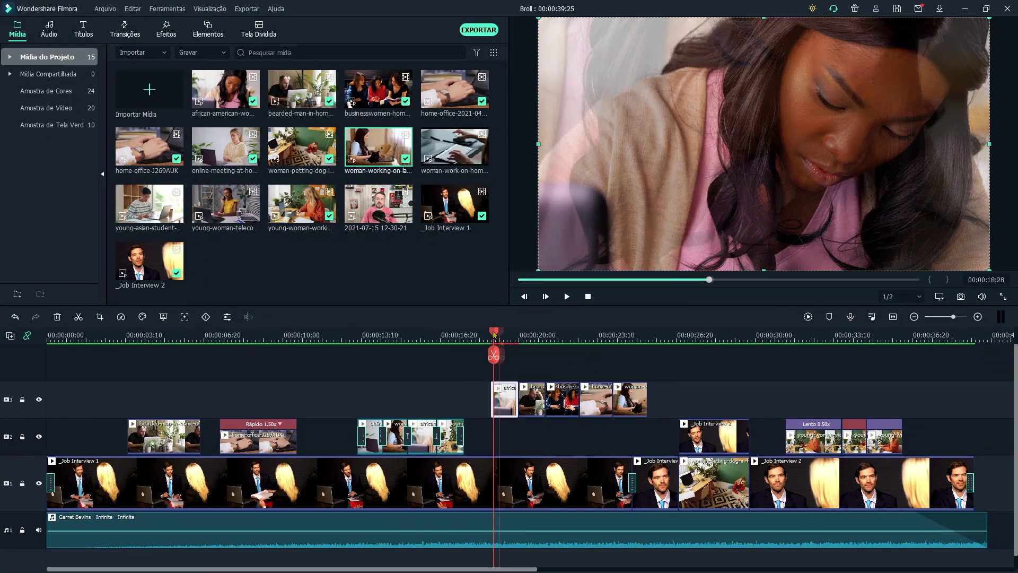
left_click_drag(560, 387, 603, 388)
mouse_move(531, 344)
left_mouse_down()
mouse_move(543, 346)
mouse_move(528, 348)
left_mouse_up()
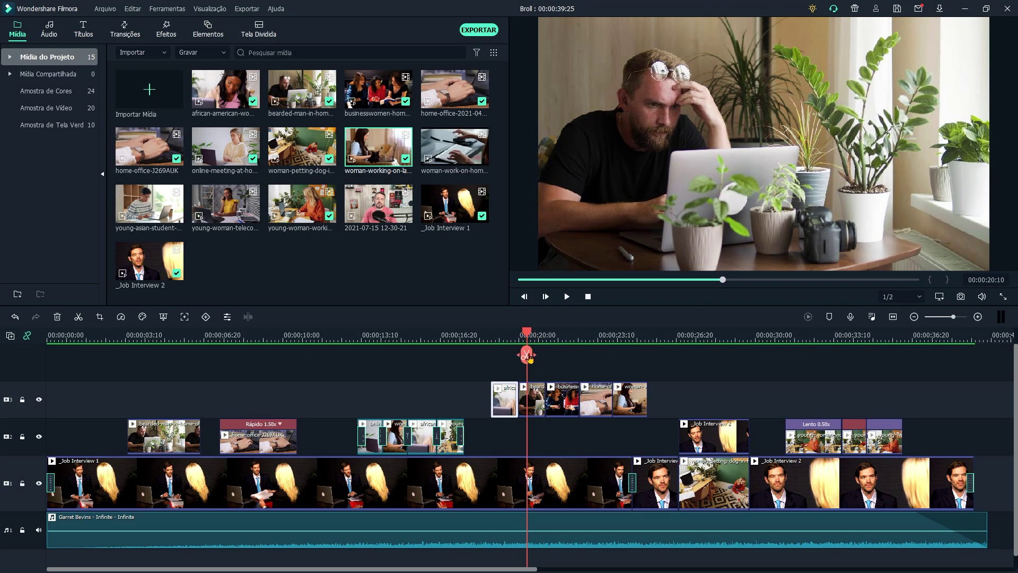
Apply a pan and zoom to the bearded-man clip on track 3, with a 1726 × 971 start frame and a smaller end frame around him, and play it
left_click(542, 402)
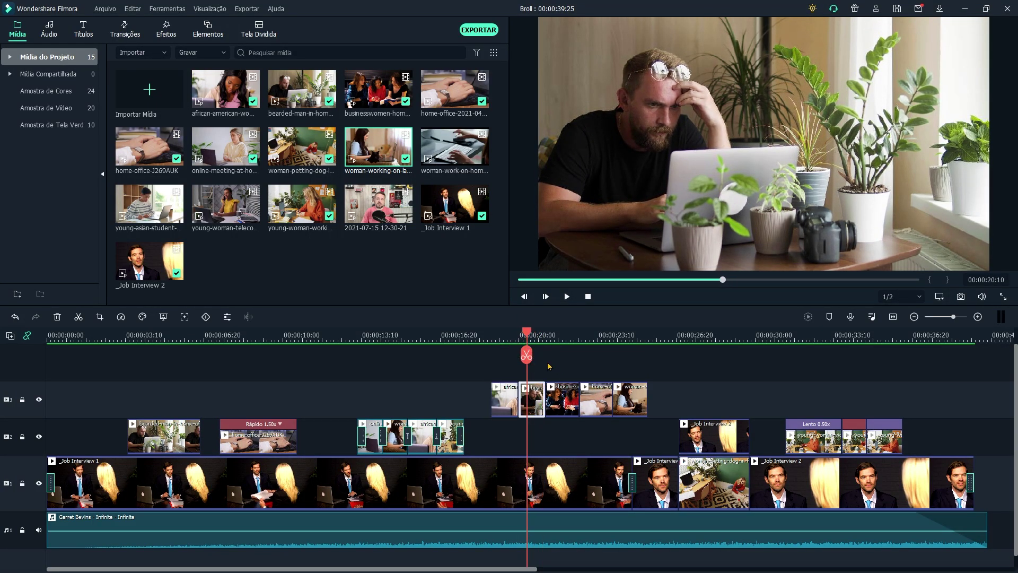
left_click(98, 317)
left_click(368, 120)
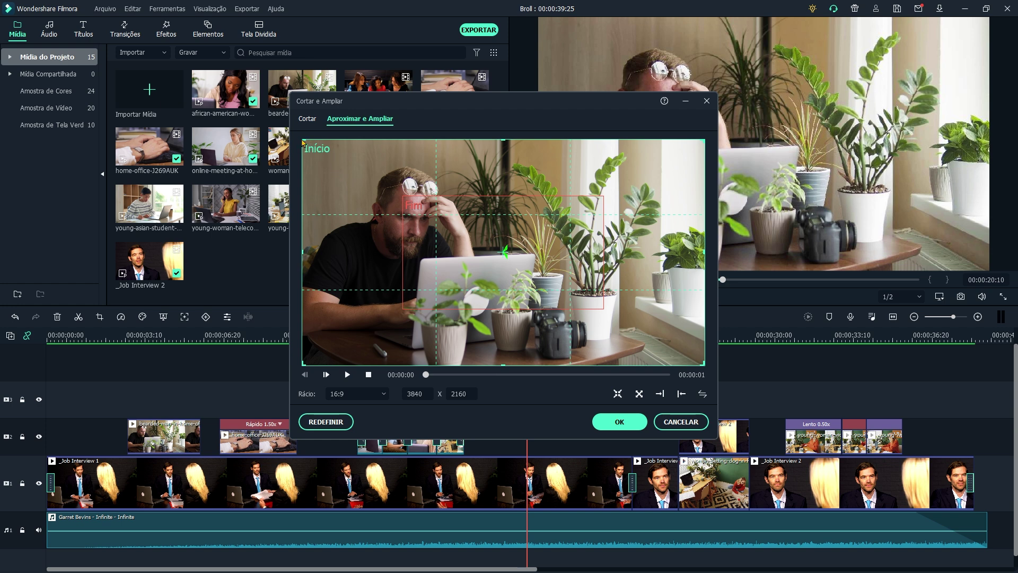
left_click_drag(305, 142, 447, 221)
left_click_drag(614, 334, 482, 276)
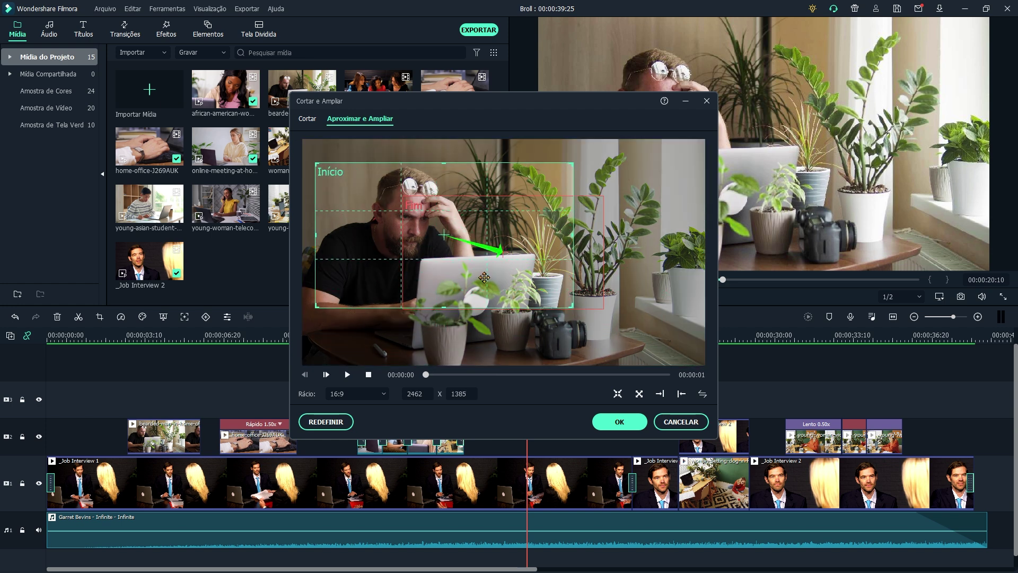
left_click_drag(556, 186, 430, 236)
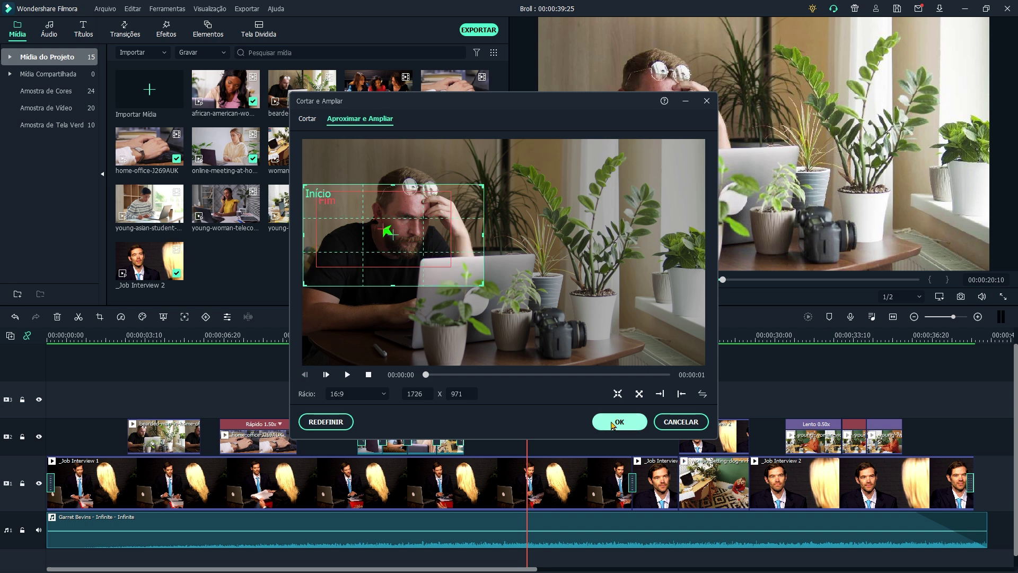
left_click(612, 424)
left_click(502, 333)
key("space")
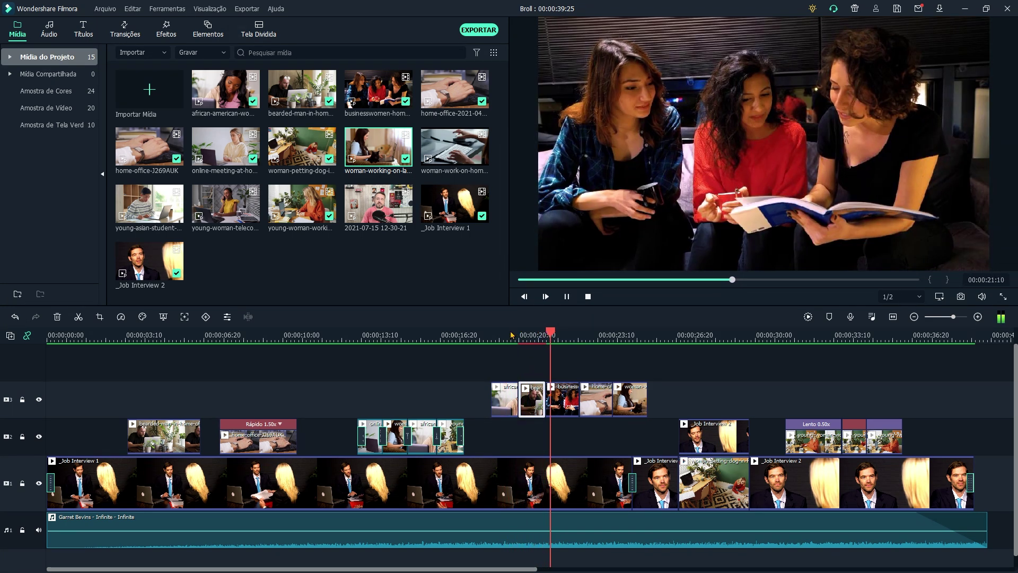
Apply a pan and zoom to the businesswomen clip on track 3, from a 1716 × 965 start frame to a 1544 × 868 end frame, and play it
left_click(552, 338)
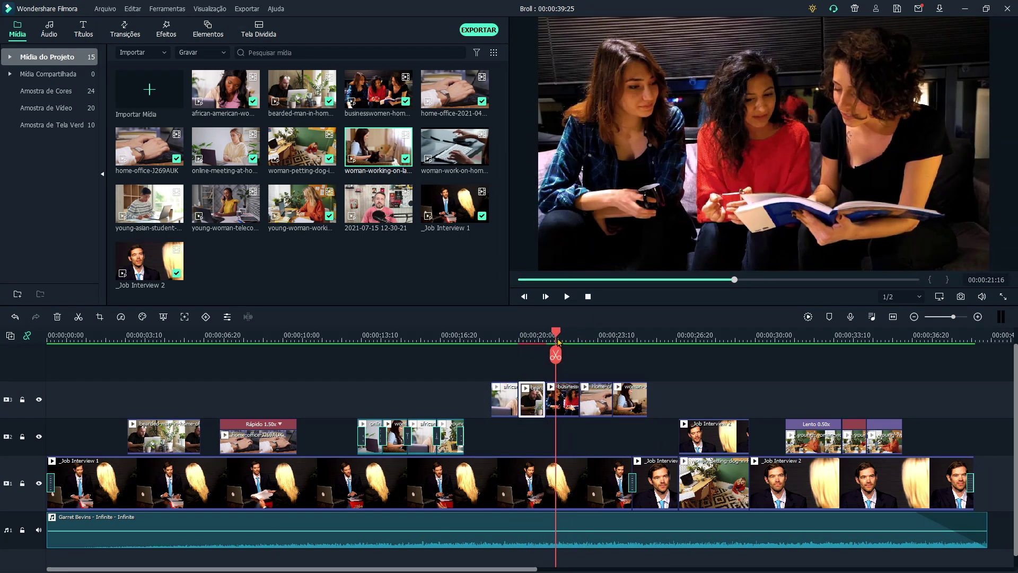
left_click(540, 339)
left_click_drag(542, 345, 565, 355)
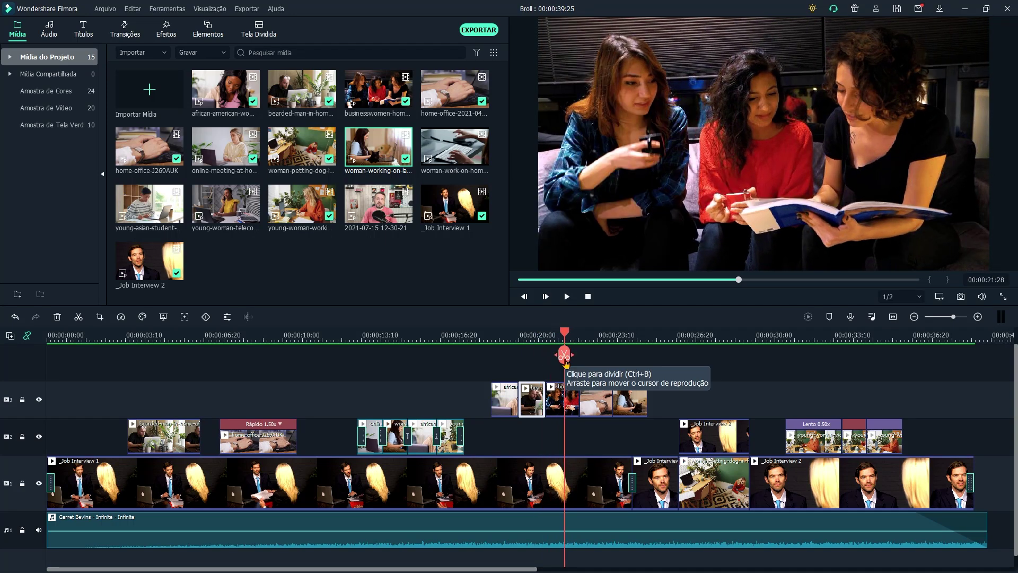
left_click(565, 406)
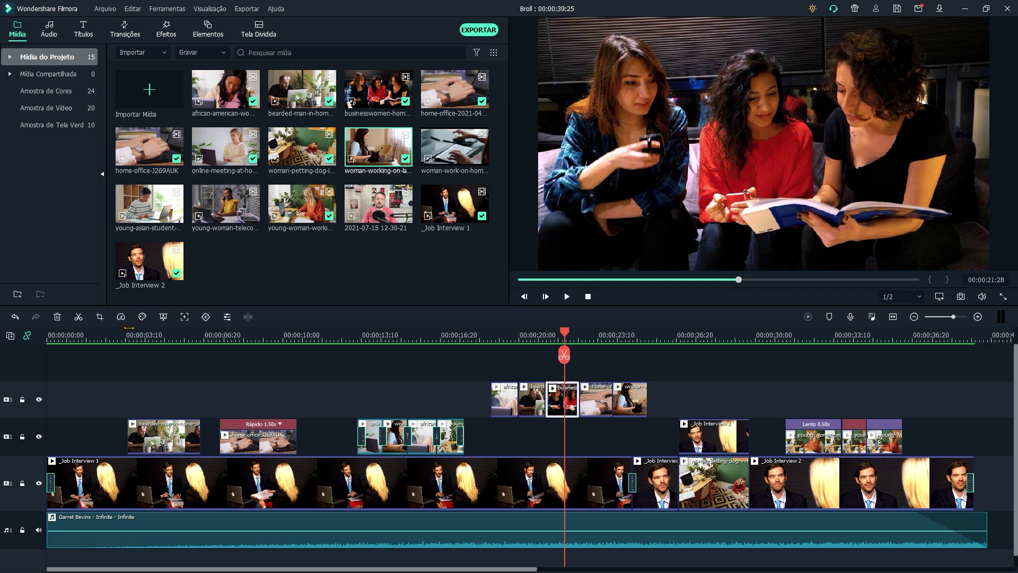
left_click(100, 317)
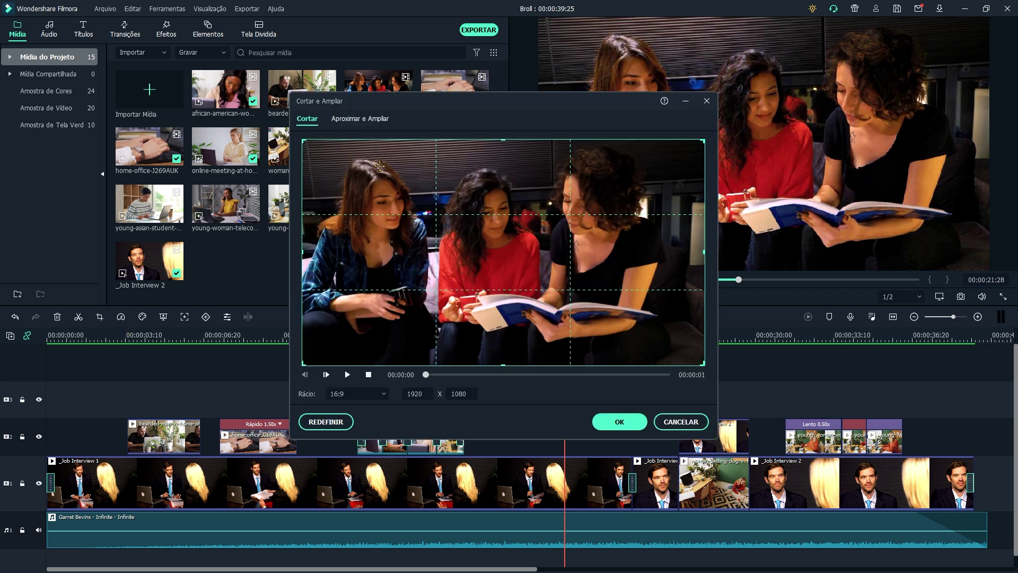
left_click(371, 122)
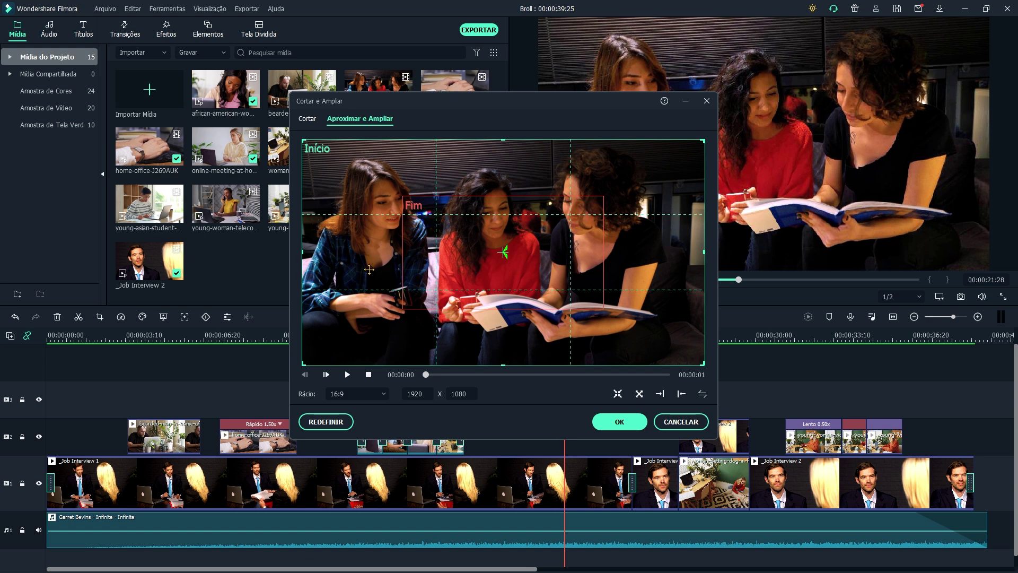
left_click_drag(702, 363, 661, 353)
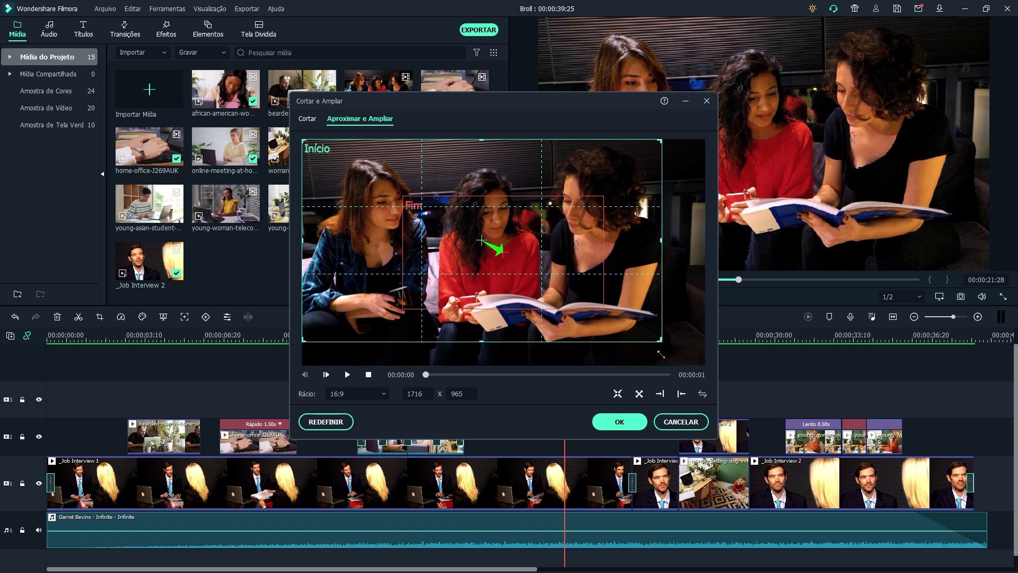
left_click(581, 297)
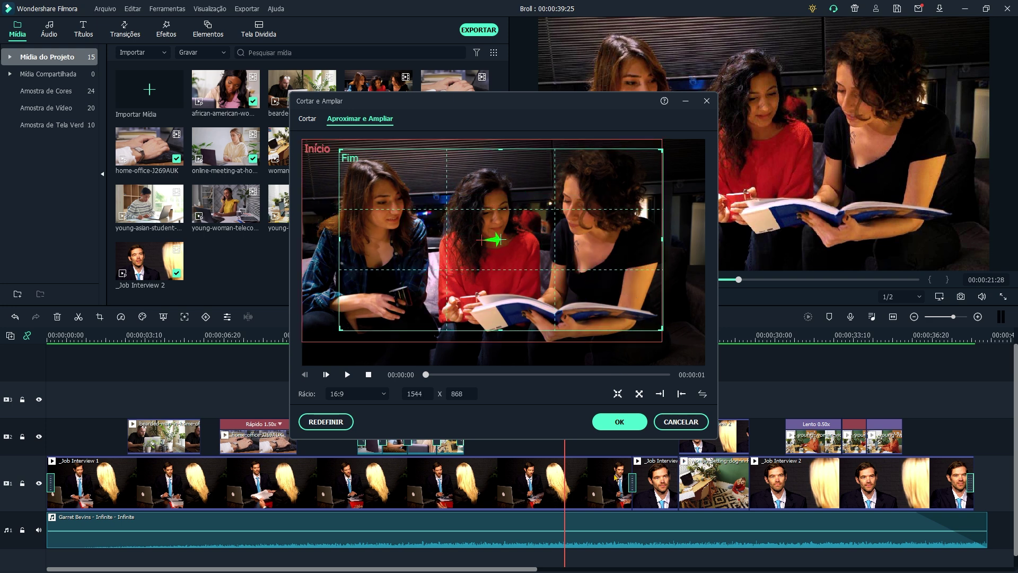
left_click(615, 426)
left_click(546, 332)
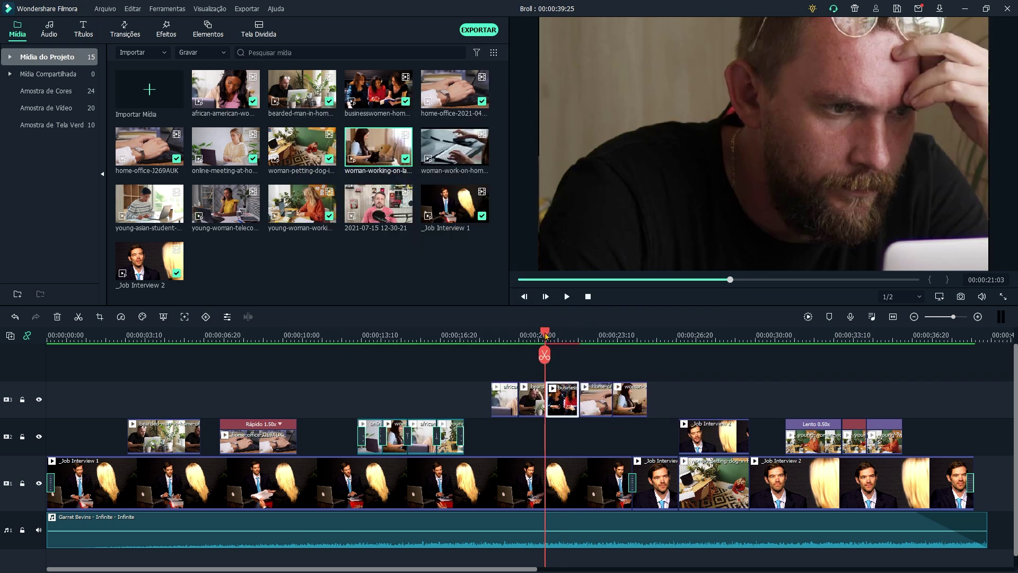
key("space")
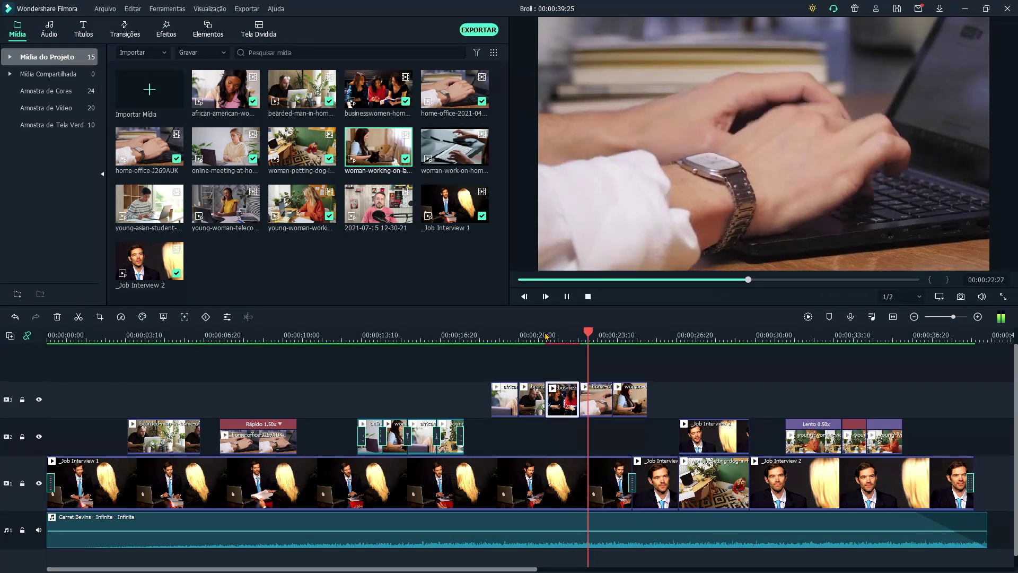
key("space")
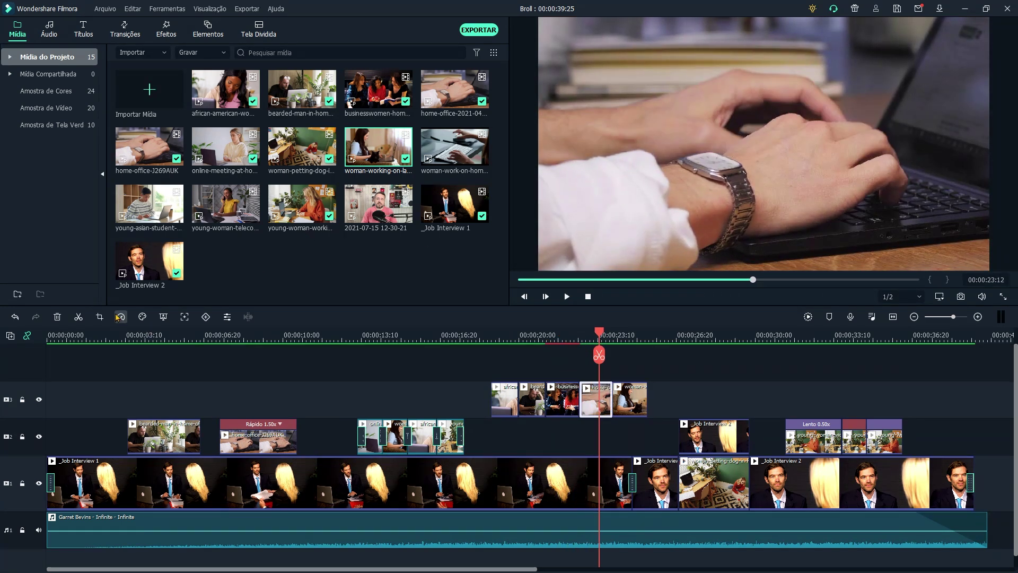
Apply a pan and zoom to the home-office clip on track 3, closing in on a 960 × 540 end frame over the hands
left_click(100, 318)
left_click_drag(705, 356, 619, 320)
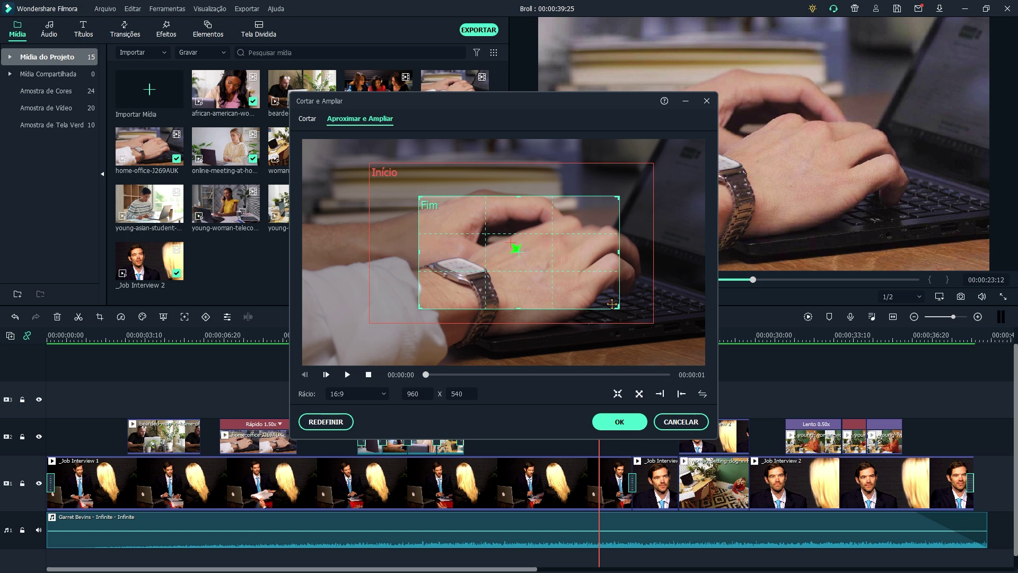
left_click(619, 420)
Give the woman-working-on-laptop clip on track 3 a sideways pan from a 1627 × 915 start frame to an end frame shifted toward the laptop
left_click(626, 402)
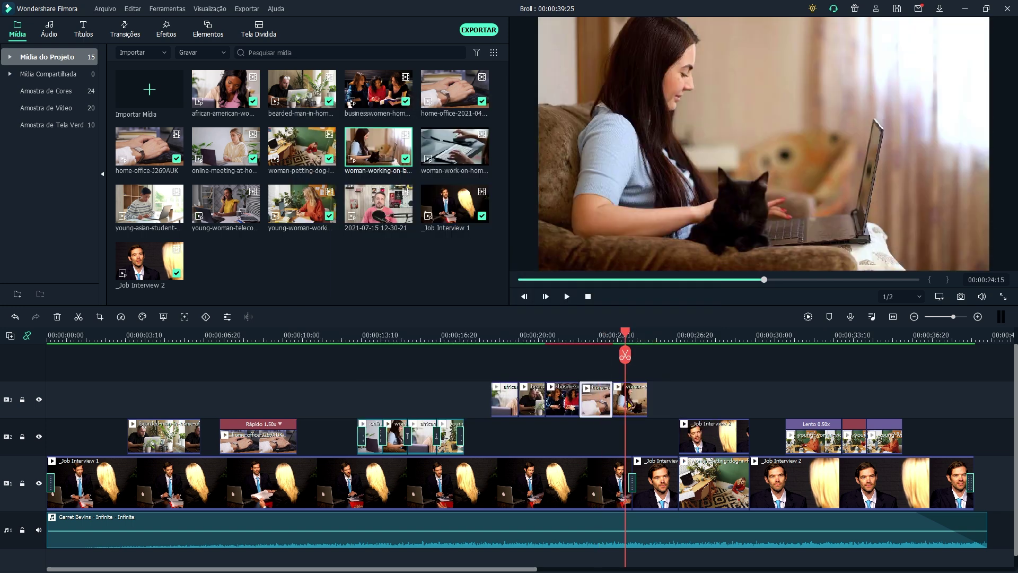
left_click(100, 317)
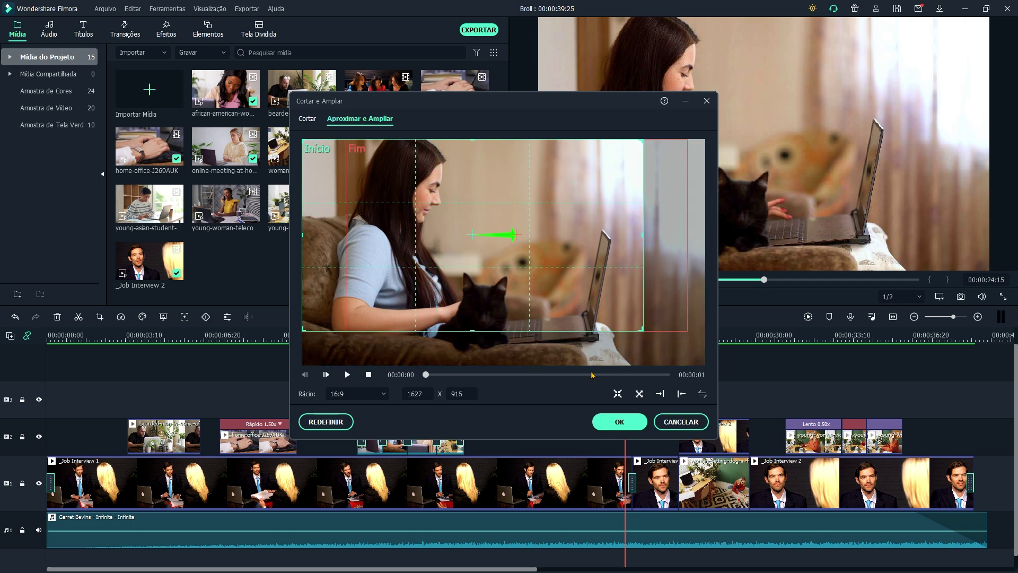
left_click(619, 421)
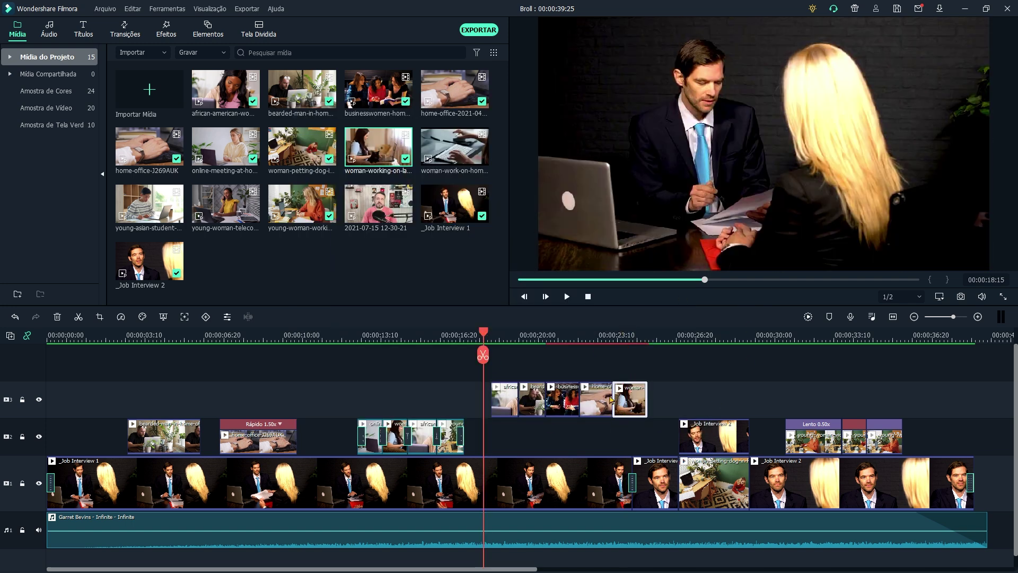
Shorten the businesswomen, home-office and woman-working-on-laptop clips on track 3, keeping the sequence without gaps, and play the result
left_click(511, 403)
left_click(559, 397)
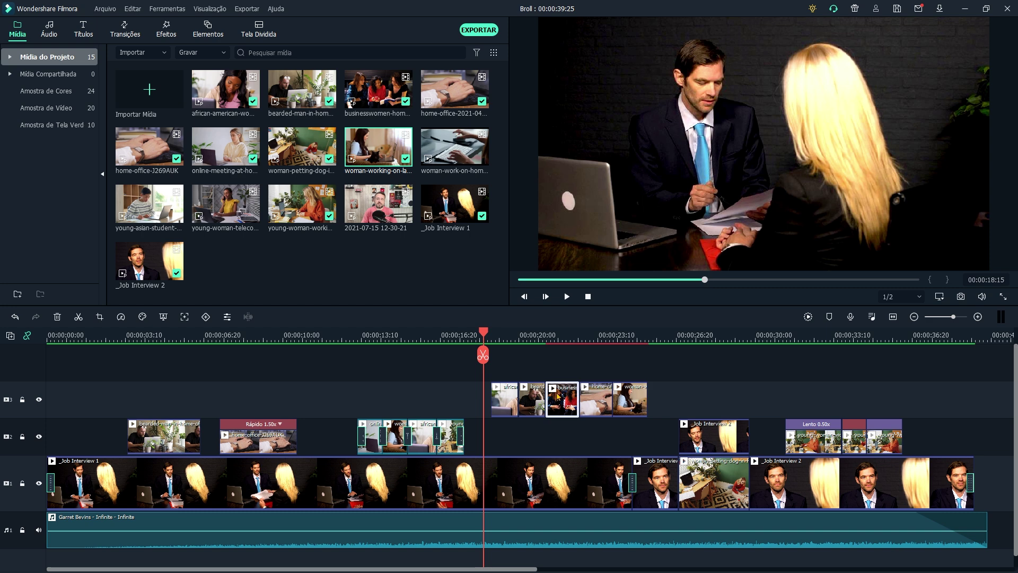
left_click(604, 406)
mouse_move(613, 402)
left_mouse_down()
mouse_move(605, 403)
mouse_move(644, 401)
mouse_move(621, 409)
left_mouse_up()
left_click(633, 406)
left_click(559, 411)
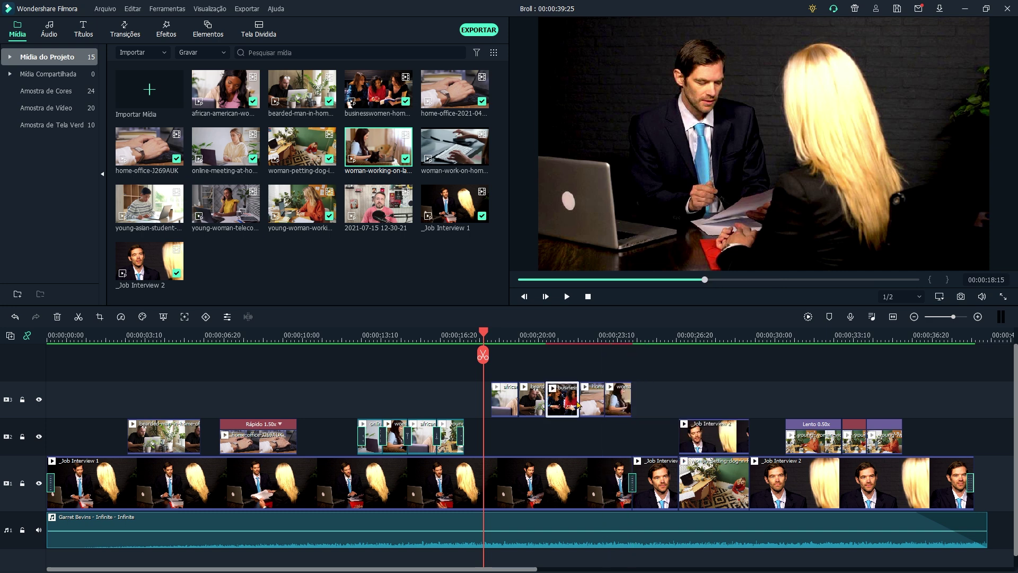
left_click_drag(578, 401, 569, 400)
left_click(566, 297)
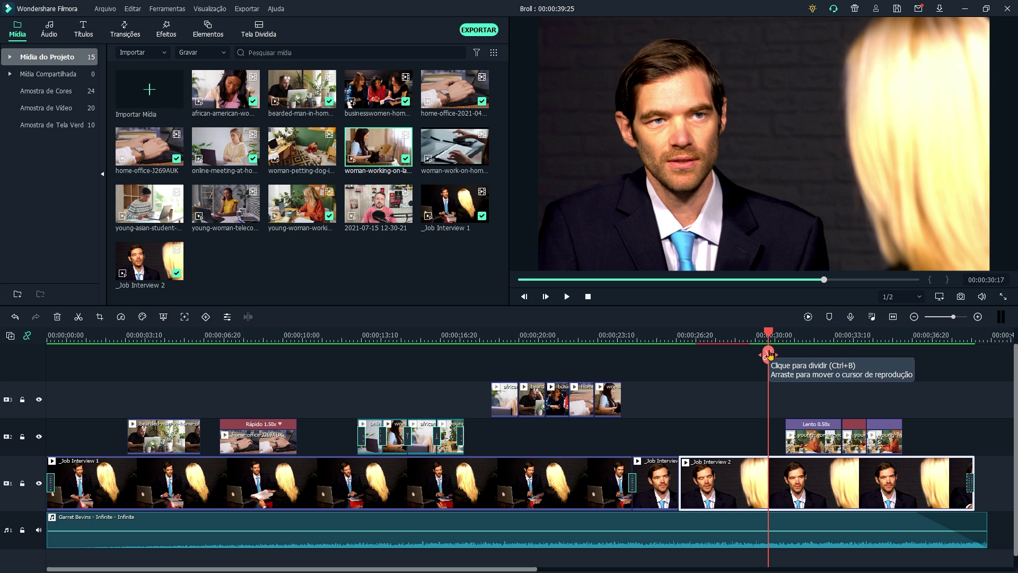
Undo the split of _Job Interview 2 at 00:00:30:17, split it slightly earlier instead, and move its first section up to track 2
left_click(768, 354)
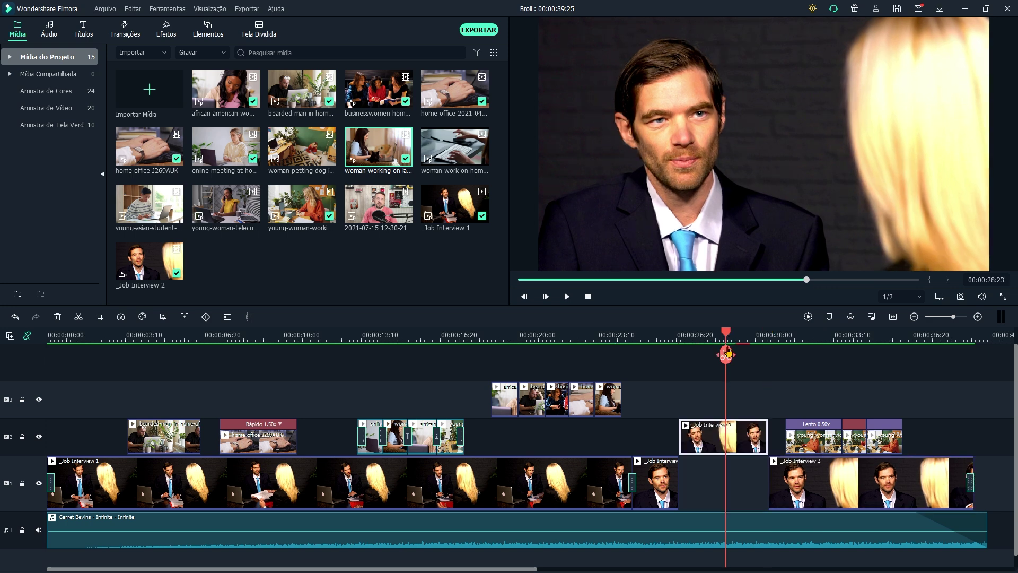
key("ctrl+z")
left_click_drag(727, 352, 762, 355)
left_click(767, 355)
left_click_drag(731, 482, 732, 437)
key("Left")
key("Left")
key("Left")
key("Left")
key("Left")
key("Left")
key("Left")
key("Left")
key("Left")
key("Left")
key("Left")
key("Left")
key("Left")
key("Left")
key("Left")
key("Left")
key("Left")
key("Left")
key("Left")
key("Left")
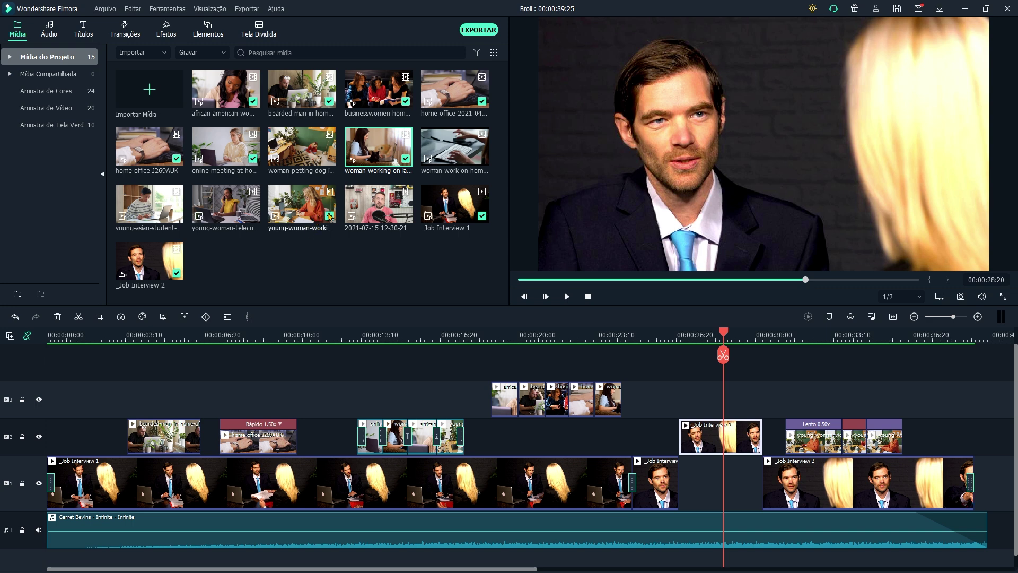
Place the woman-petting-dog clip in the gap on track 1 under the interview section and trim it to fill the gap
left_click(302, 149)
left_click_drag(464, 243, 684, 398)
left_click_drag(723, 354, 763, 357)
left_click_drag(784, 392, 709, 504)
Scale the interview section on track 2 to 45%, move it to X -192.2, Y 0.0 over the dog footage, and play it
left_click_drag(732, 341, 725, 340)
left_click(723, 440)
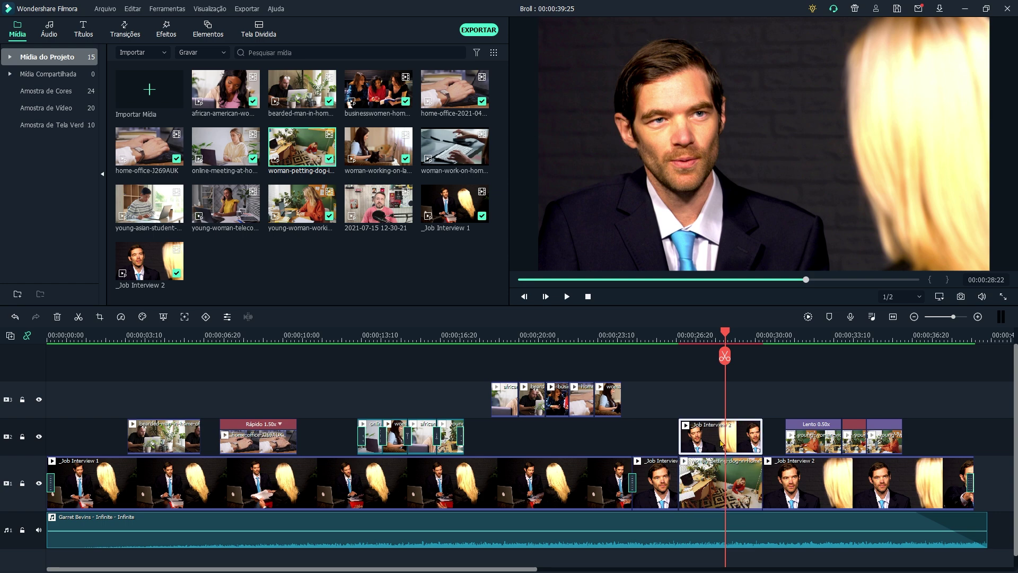
double_click(711, 440)
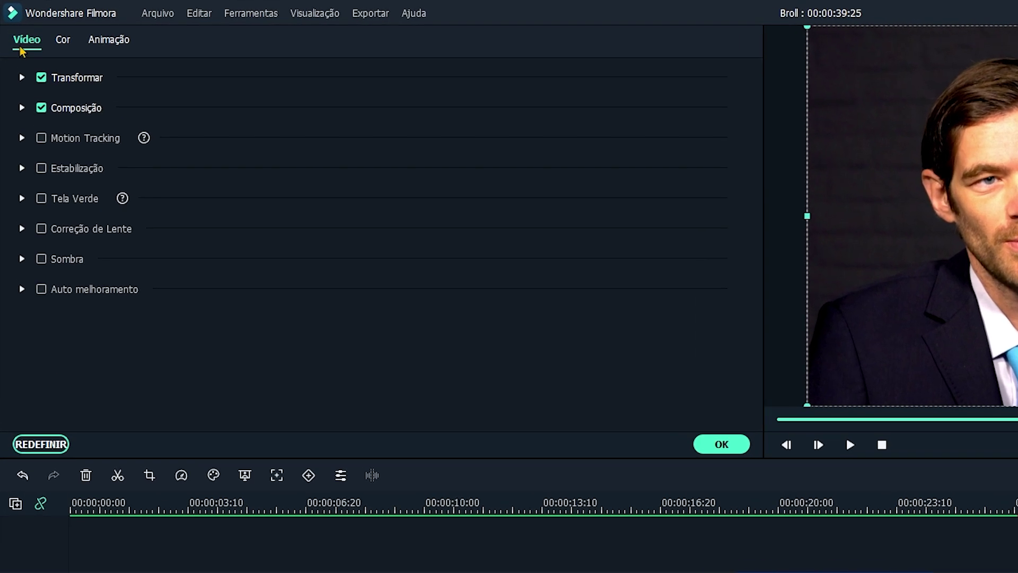
left_click(21, 78)
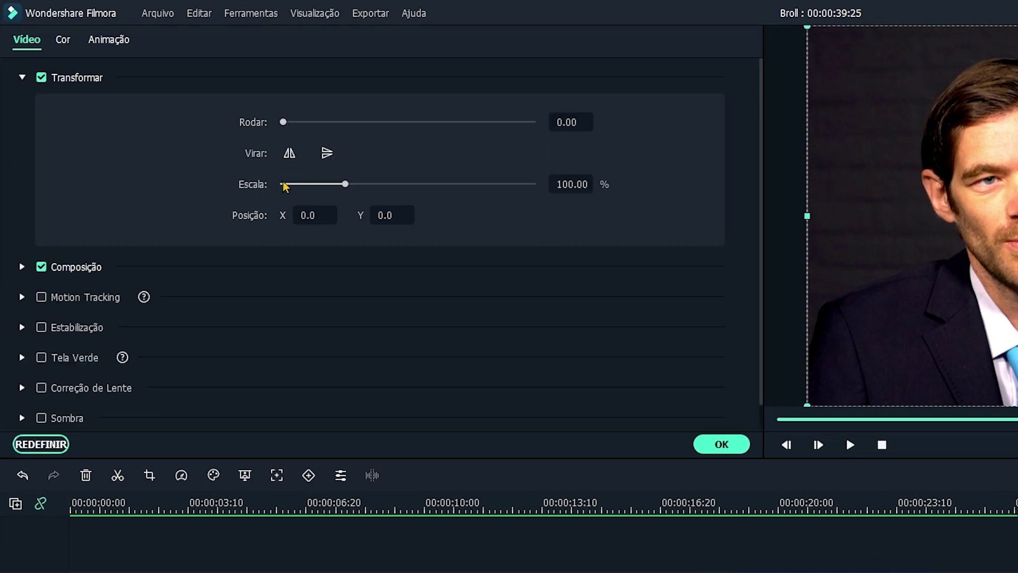
left_click(571, 186)
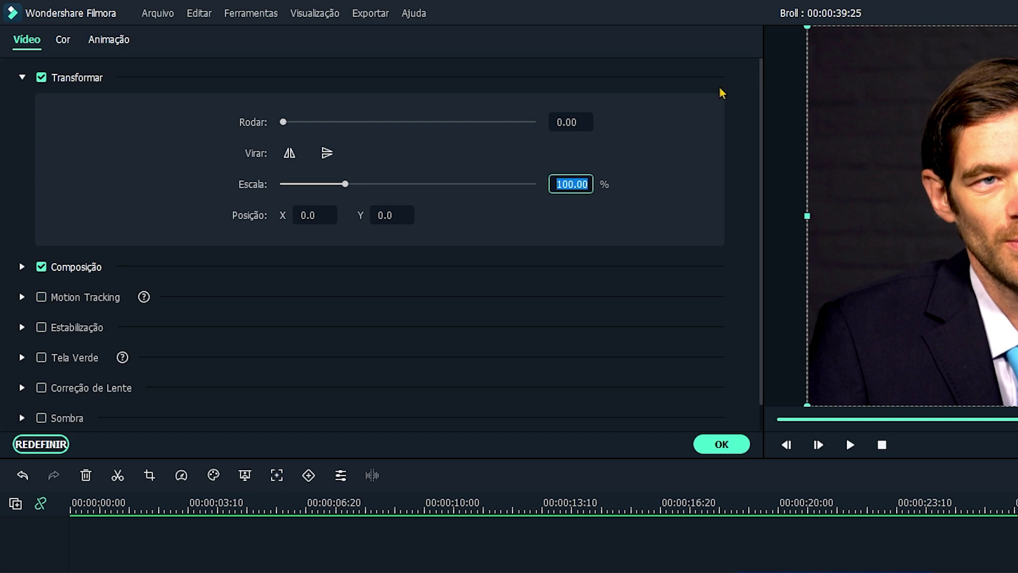
type("45")
key("Return")
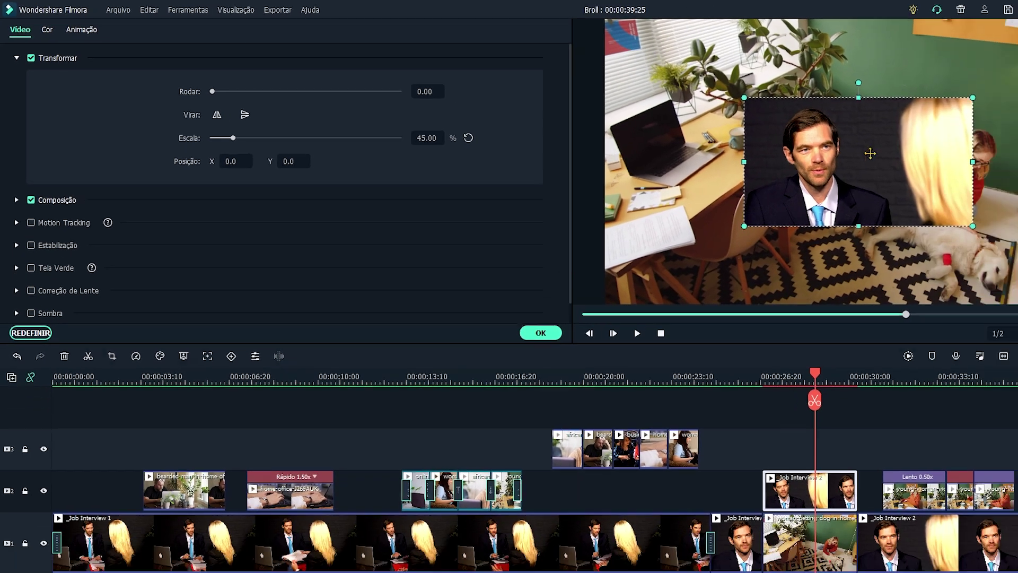
left_click_drag(870, 153, 764, 175)
left_click_drag(679, 156, 678, 150)
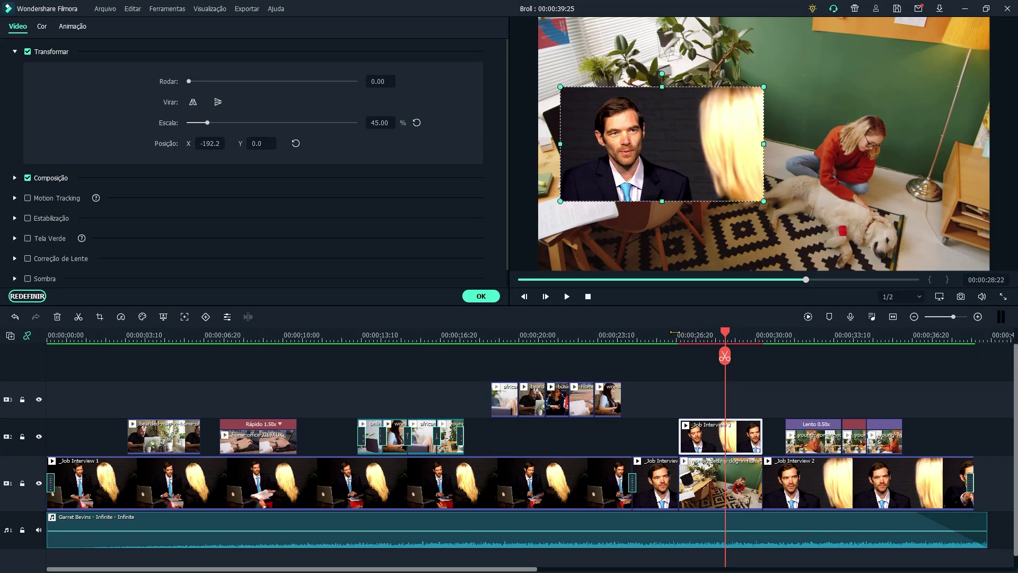
left_click(662, 332)
key("space")
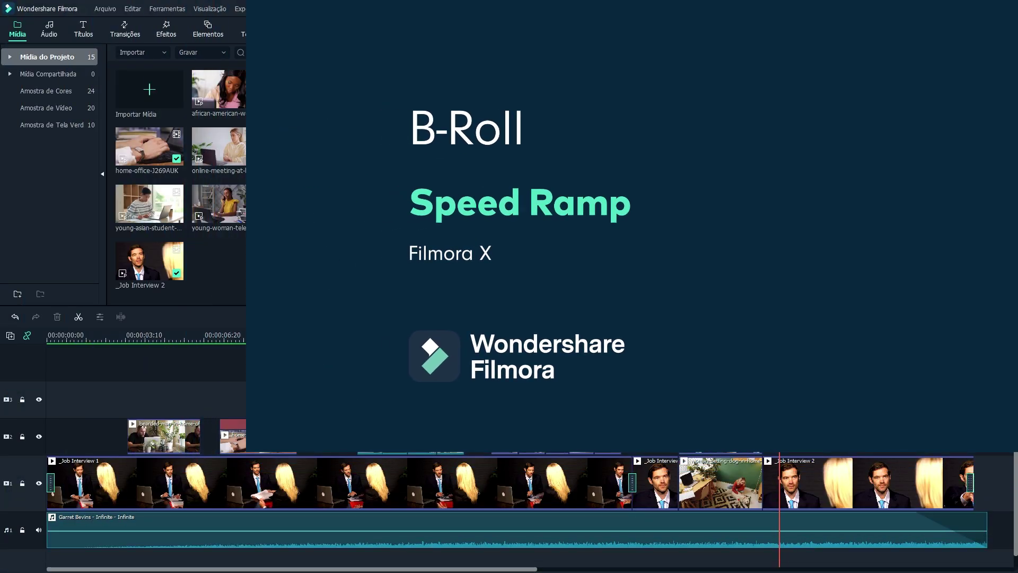
Place the young-woman-working clip on track 2 at 00:00:31:01, split it at 00:00:39:08 and delete the remainder
left_click_drag(751, 308, 778, 433)
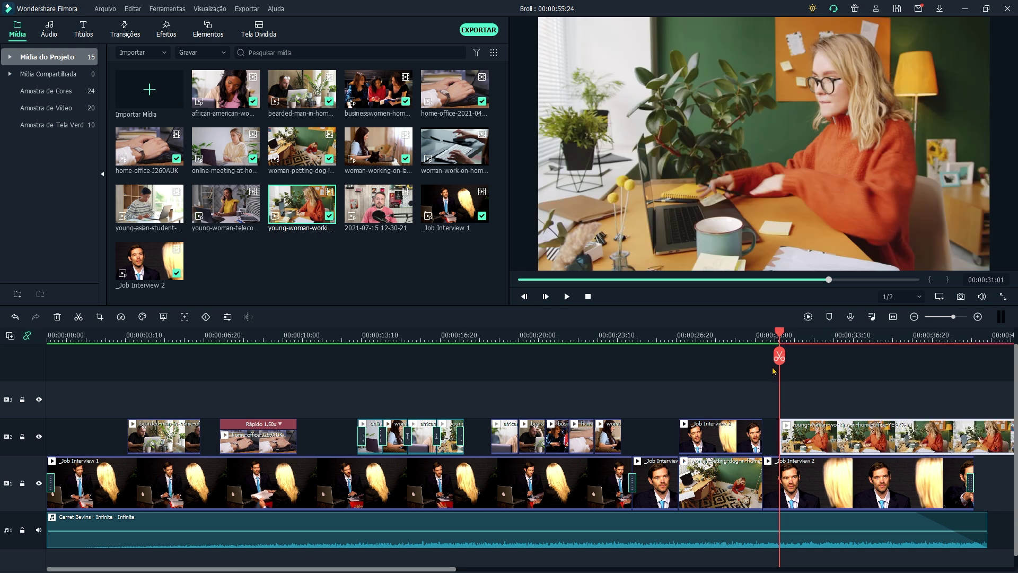
key("space")
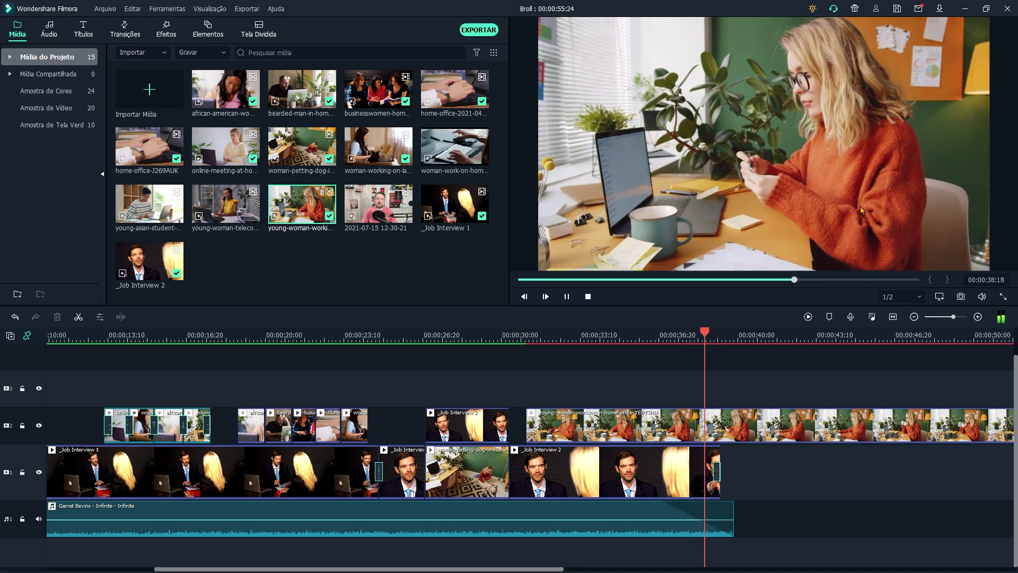
left_click(743, 332)
left_click_drag(744, 332, 720, 331)
left_click(720, 355)
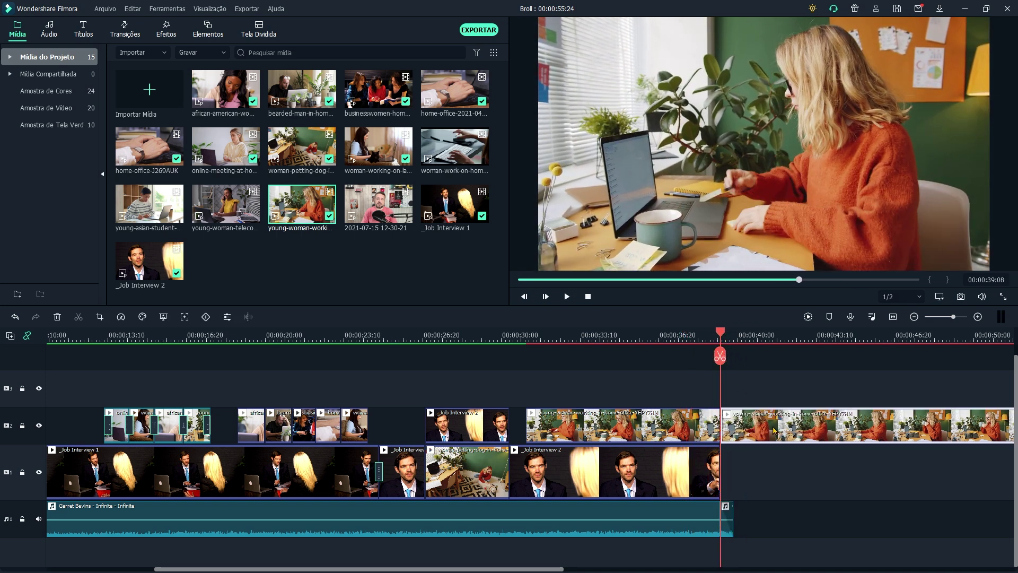
key("Delete")
Split the young-woman-working clip on track 2 just before 00:00:33:10
left_click_drag(723, 356, 693, 354)
left_click(575, 414)
left_click(575, 356)
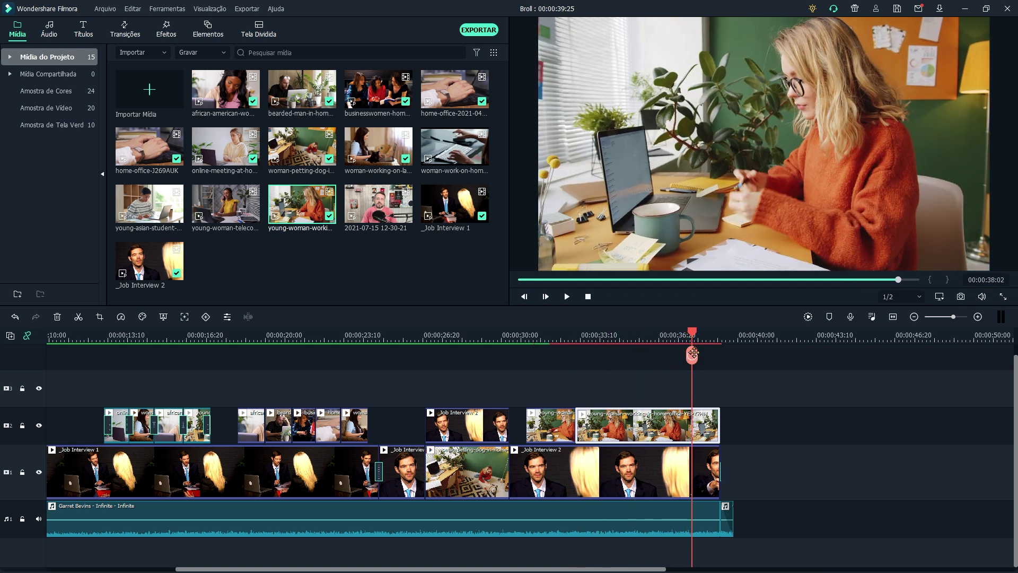
Split the second young-woman-working piece on track 2 at 00:00:38:02 and move the two later pieces beyond the end of the music
left_click(692, 356)
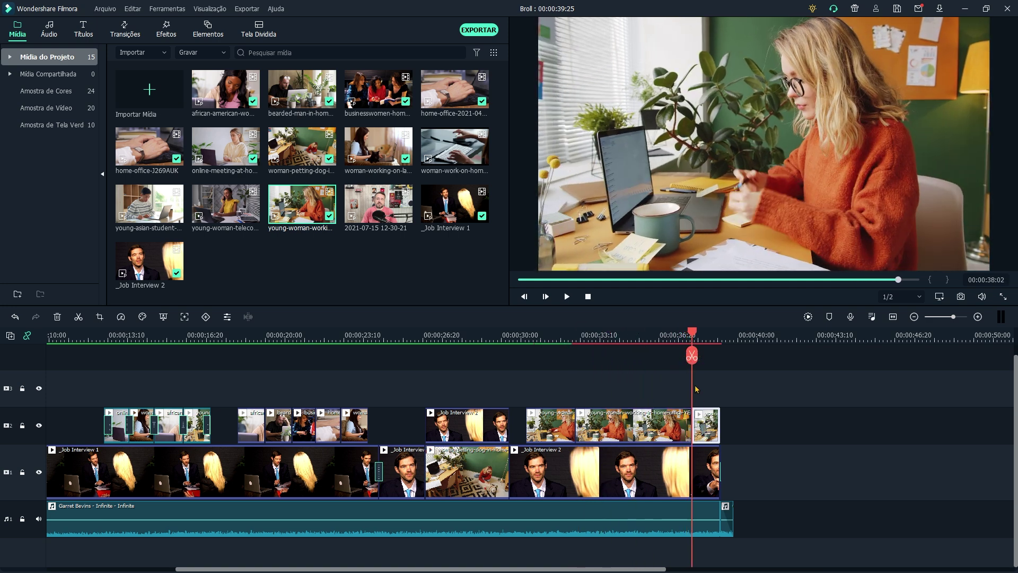
left_click(552, 388)
left_click_drag(615, 424, 774, 428)
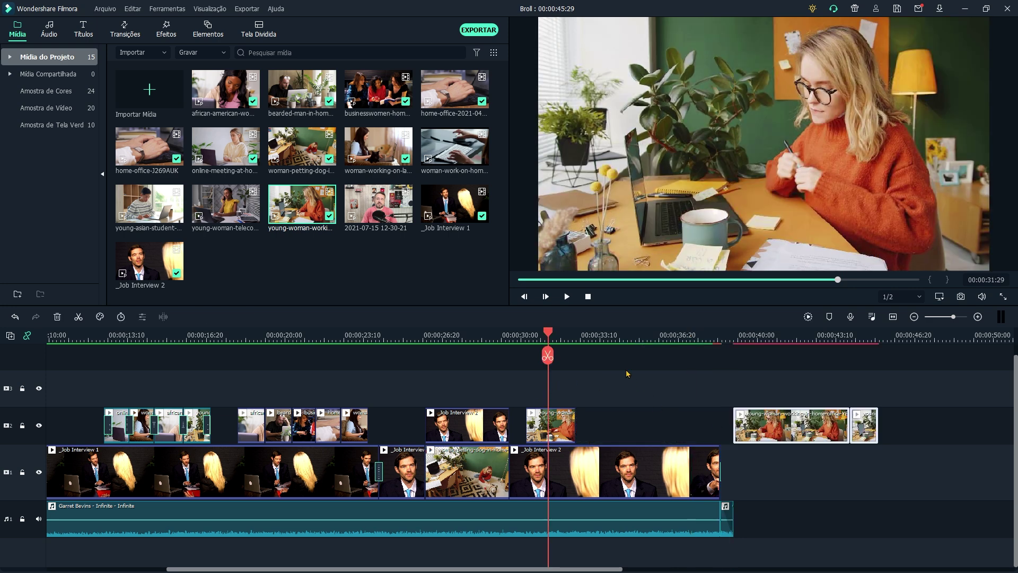
Slow the first young-woman-working piece on track 2 to 0.5x speed
left_click(562, 422)
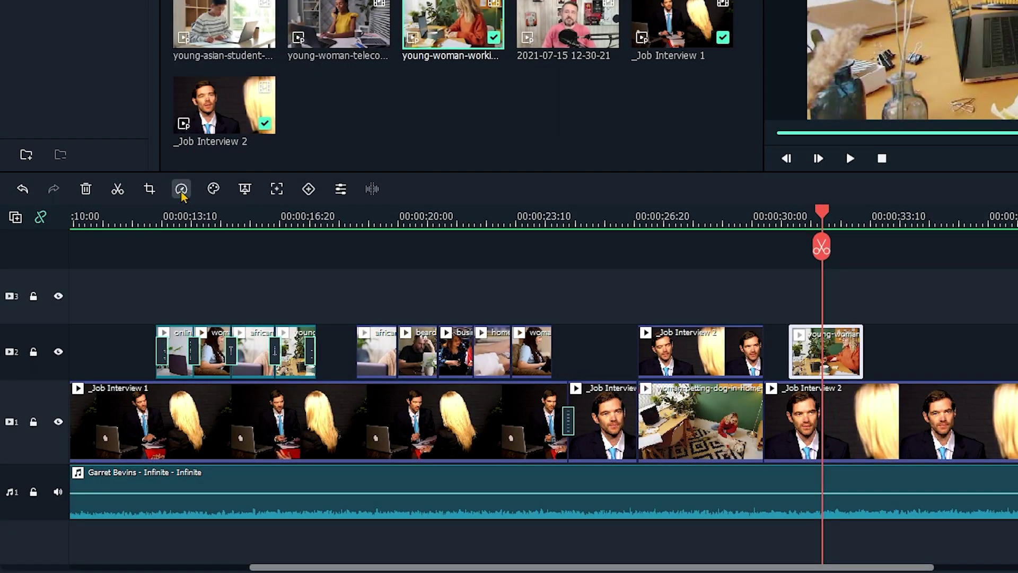
left_click(180, 189)
mouse_move(205, 250)
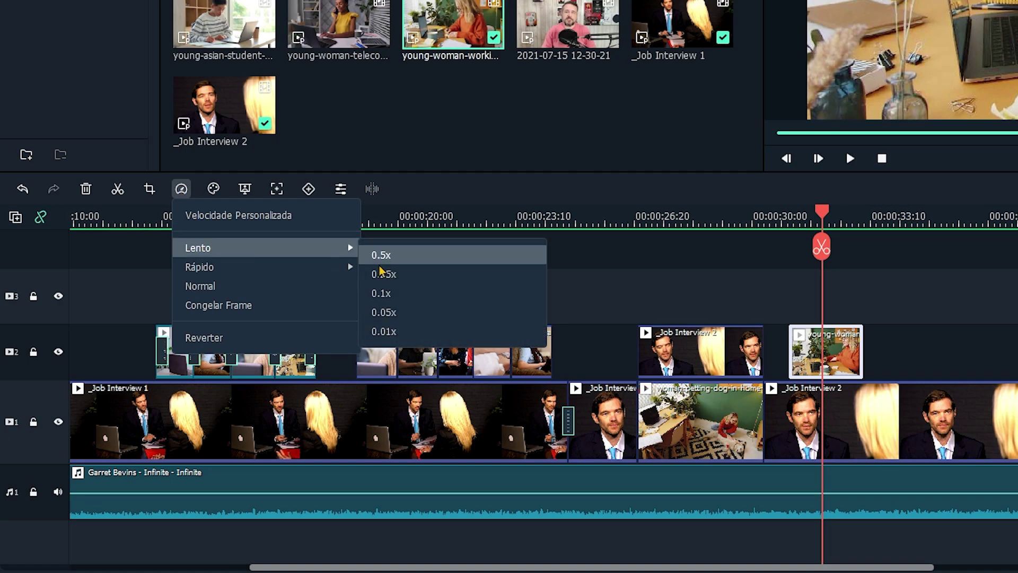
left_click(413, 256)
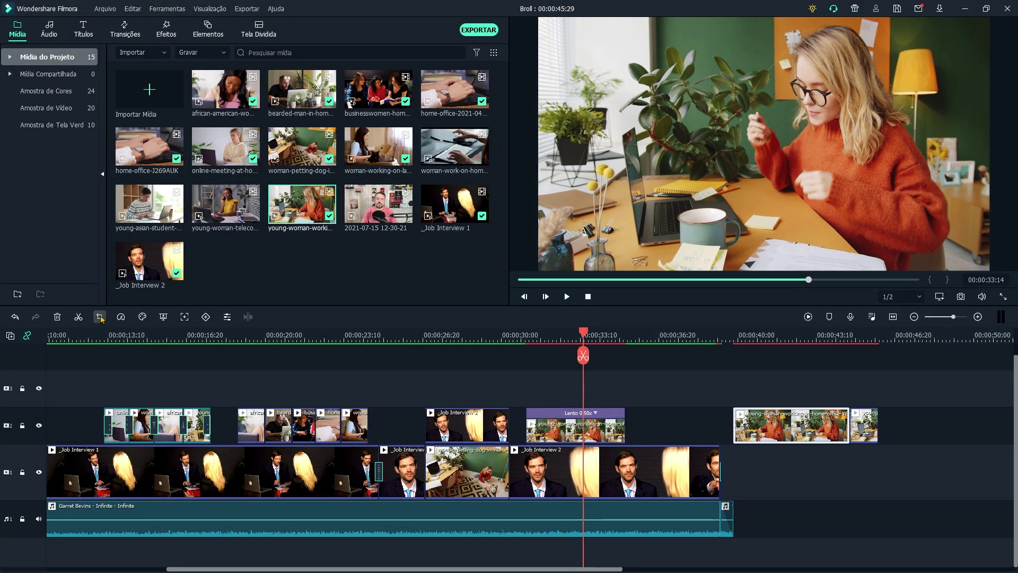
Speed up the middle young-woman-working piece to 4x, place it and the last piece directly after the slowed one, and play from 00:00:30:06
left_click(122, 317)
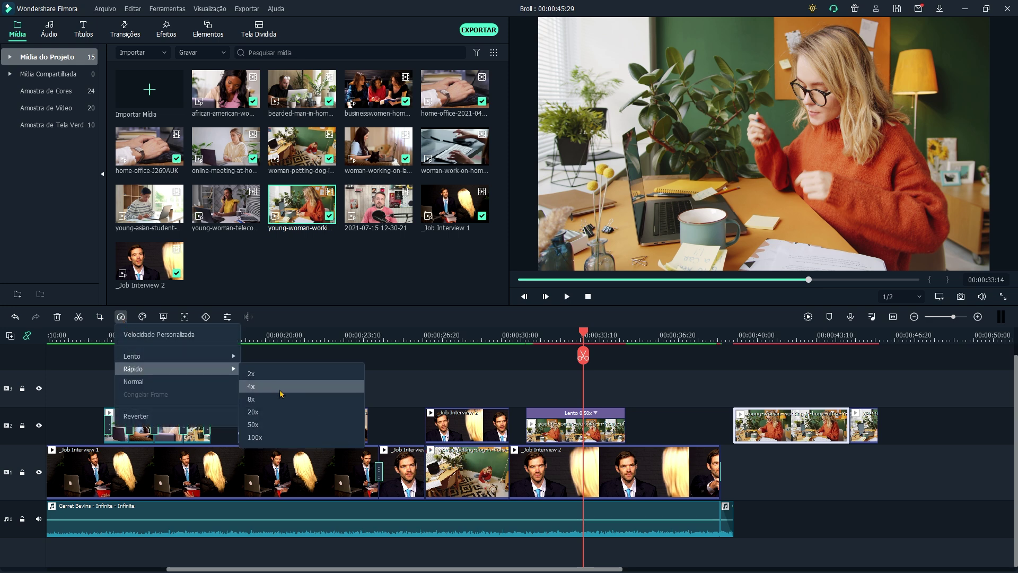
left_click(277, 388)
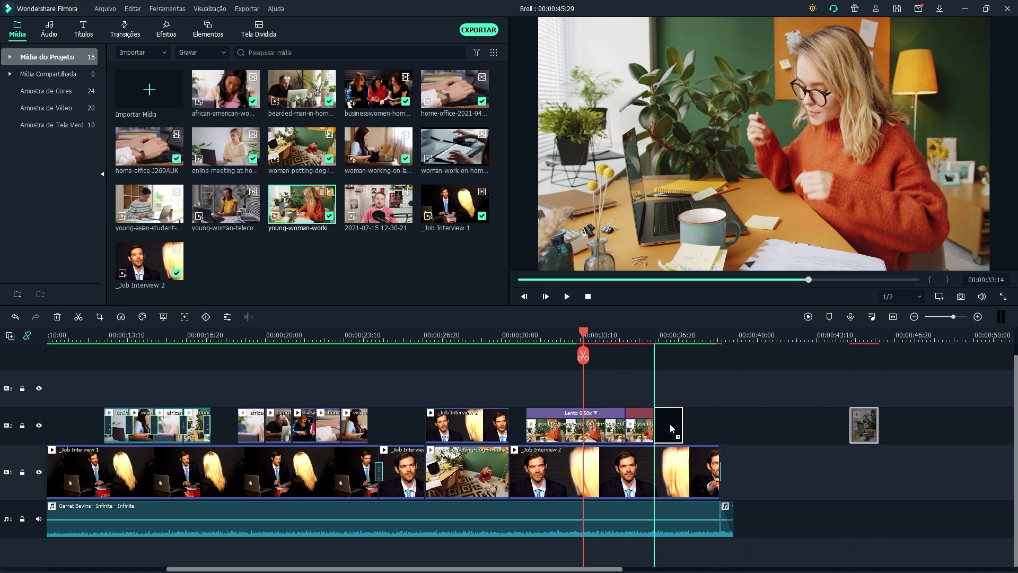
left_click(506, 335)
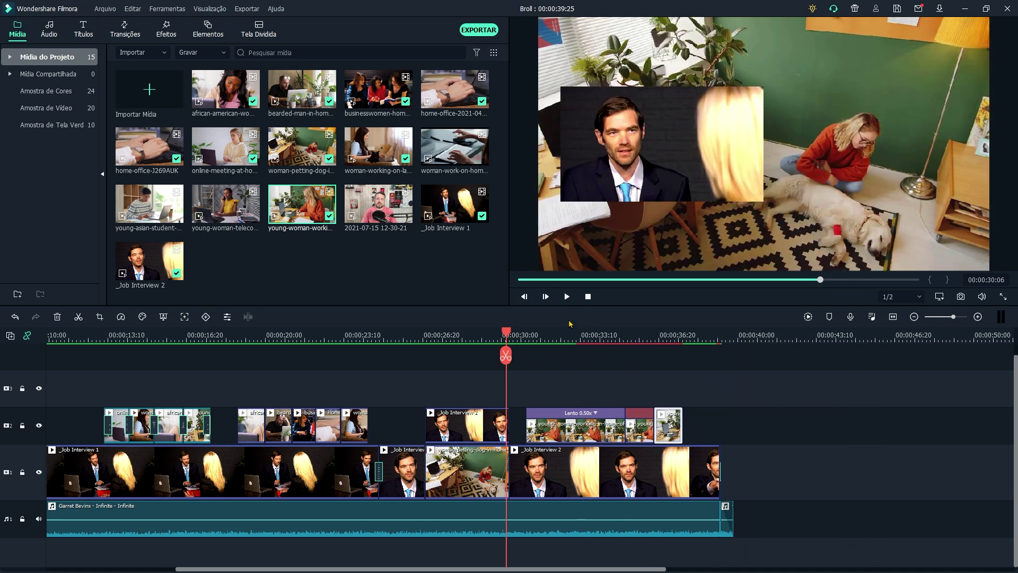
left_click(566, 296)
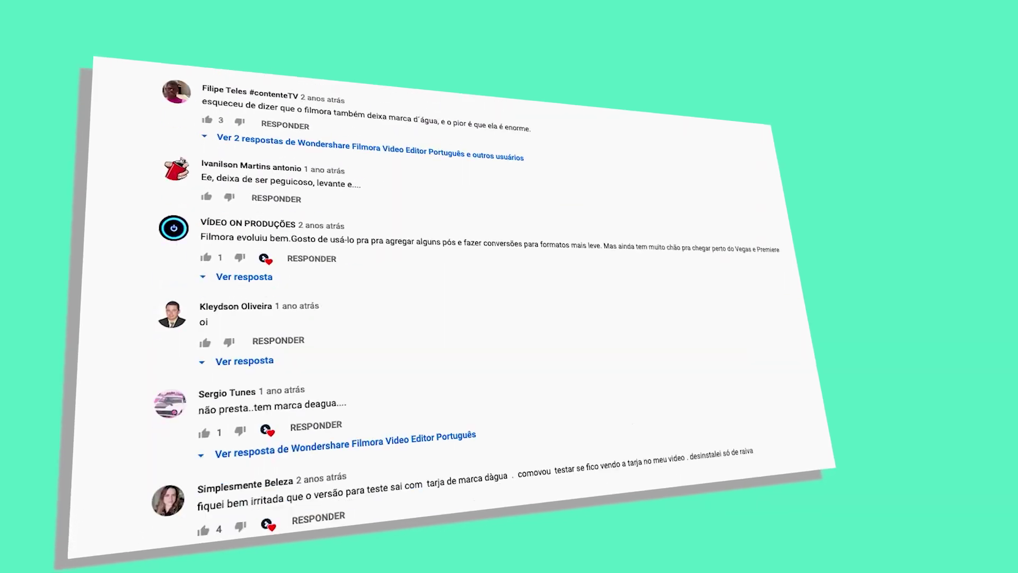
left_click(454, 427)
type("Filmora")
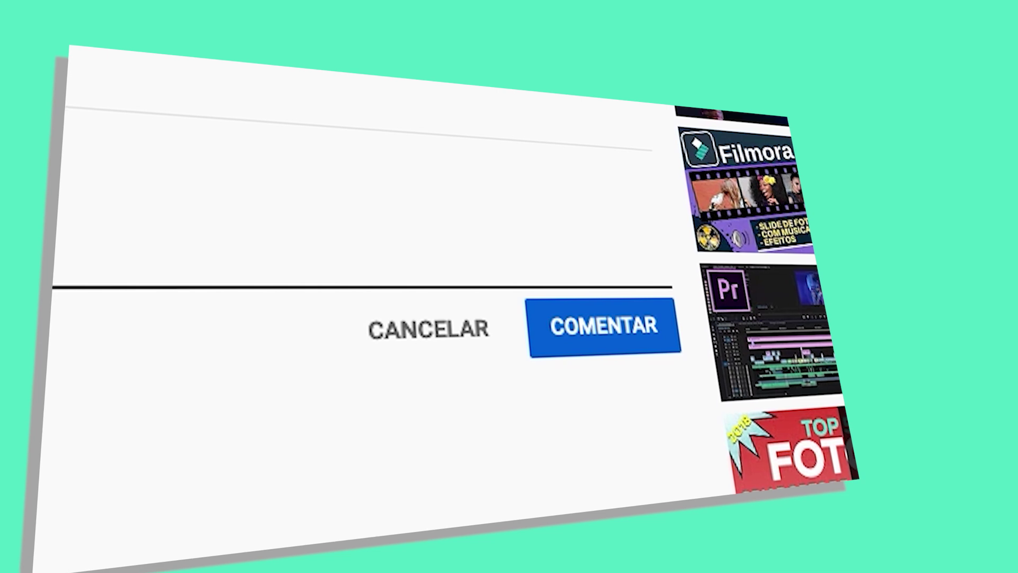
left_click(615, 347)
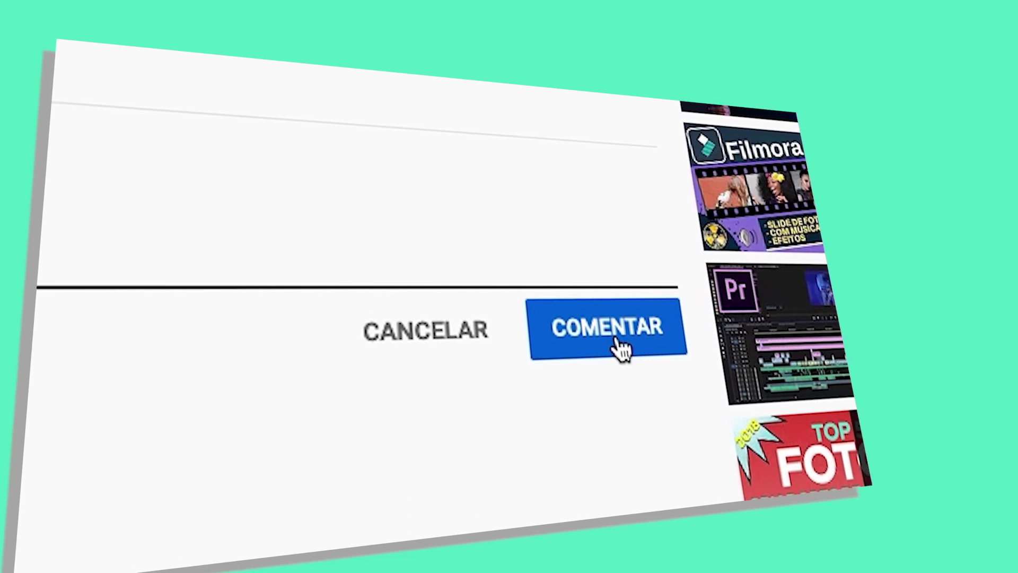